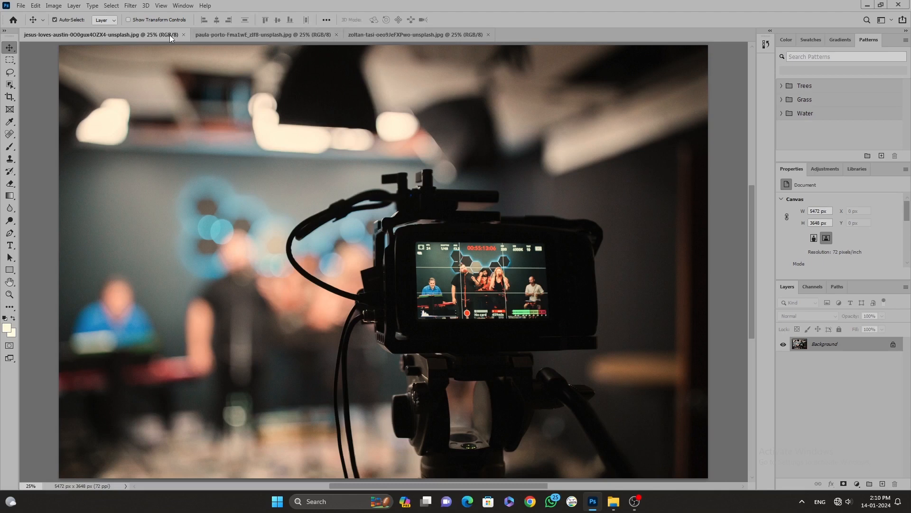
# Look through the other two open photos and return to the camera photo
pyautogui.click(215, 35)
pyautogui.click(401, 31)
pyautogui.click(87, 34)
# Start the Crop tool on the camera photo and set its ratio to 4 by 6
pyautogui.click(8, 97)
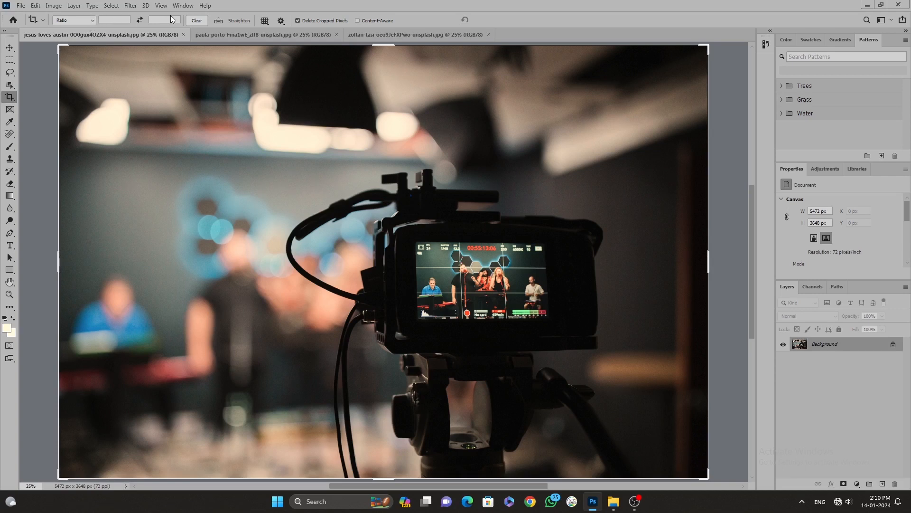
pyautogui.click(108, 20)
pyautogui.click(94, 23)
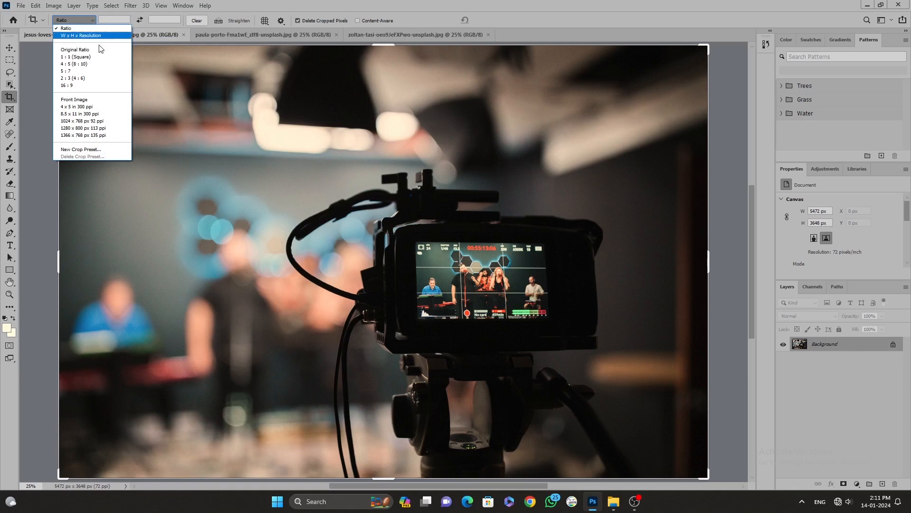
pyautogui.click(94, 20)
pyautogui.click(110, 21)
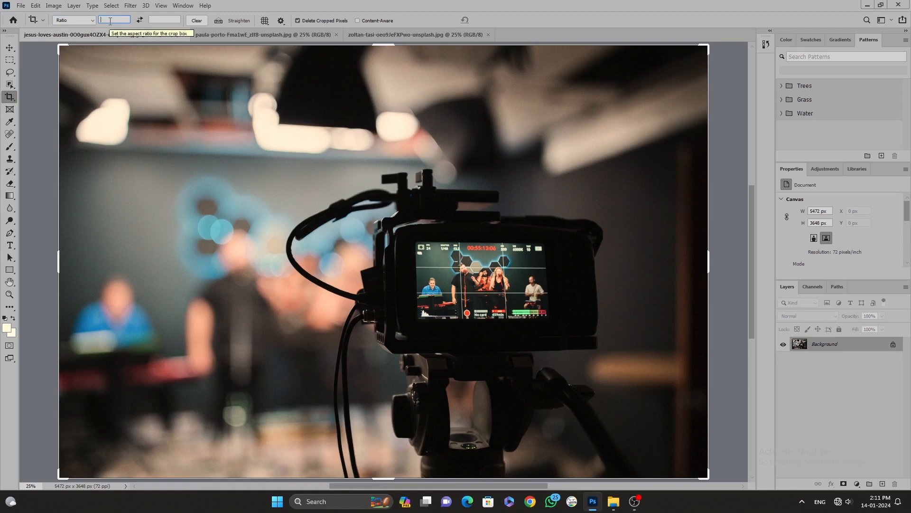
pyautogui.write('4')
pyautogui.press('Tab')
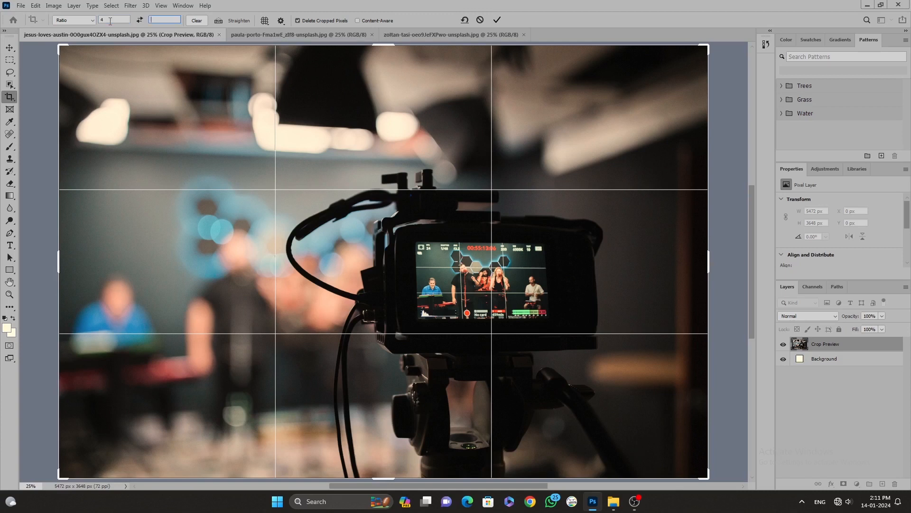
pyautogui.write('6')
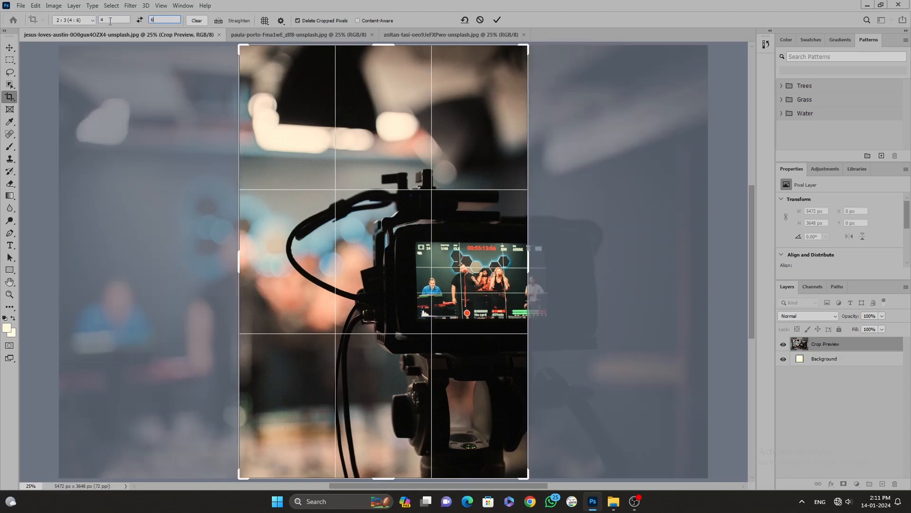
# Shift the photo so the camera's display is centred in the portrait crop, and apply it with Delete Cropped Pixels off
pyautogui.moveTo(460, 156); pyautogui.dragTo(401, 153)
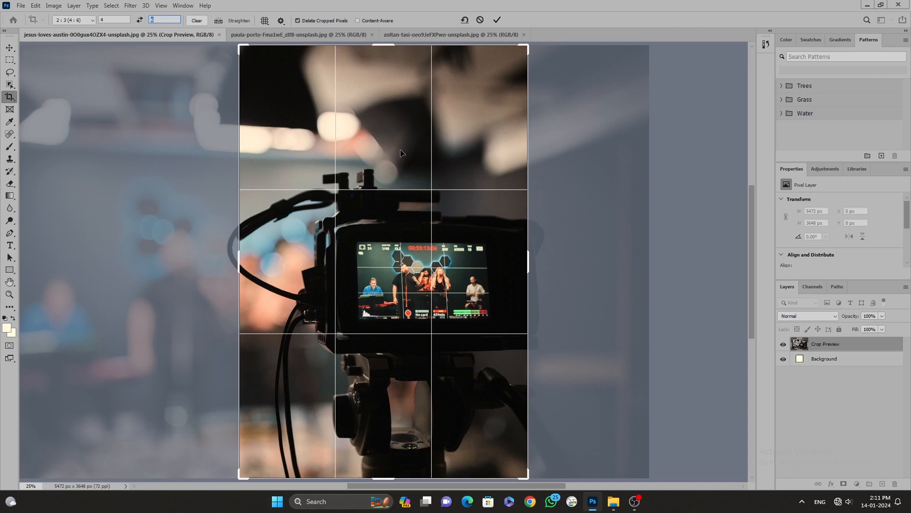
pyautogui.click(297, 21)
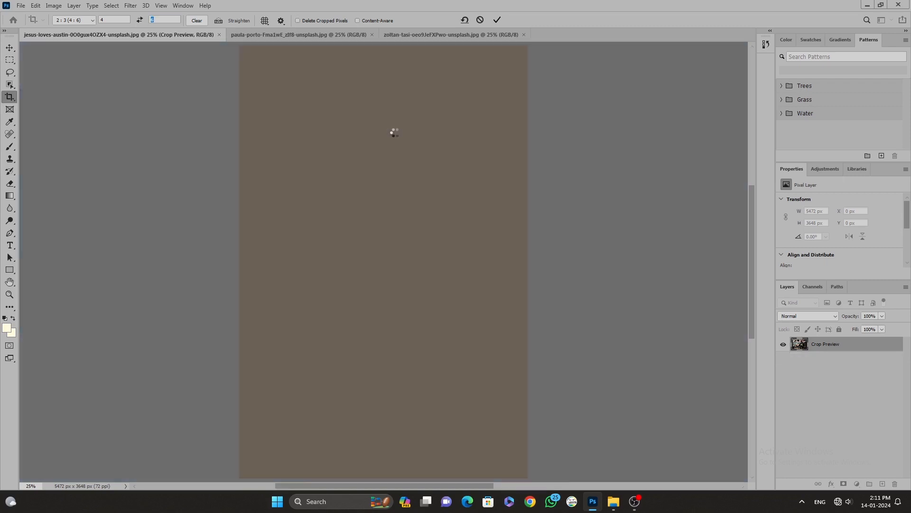
pyautogui.press('Return')
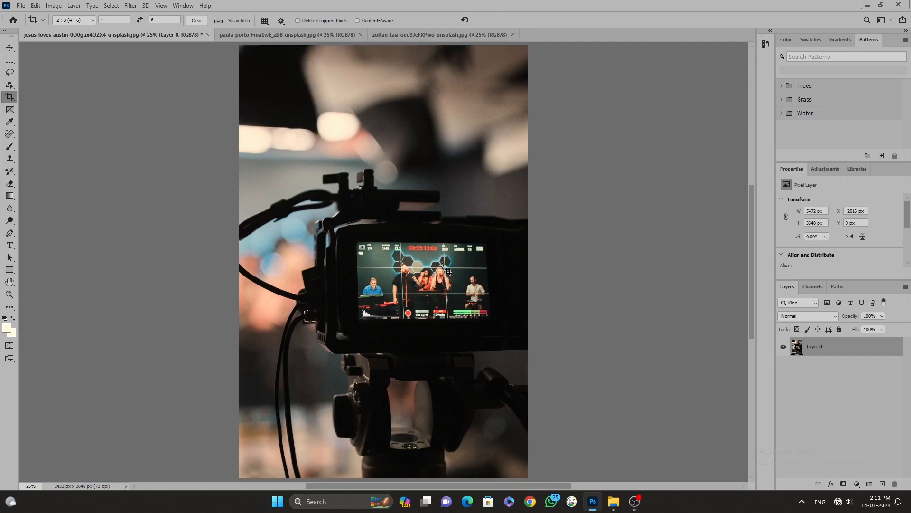
# Undo the portrait crop and fit the whole photo on screen
pyautogui.hotkey('ctrl', 'z')
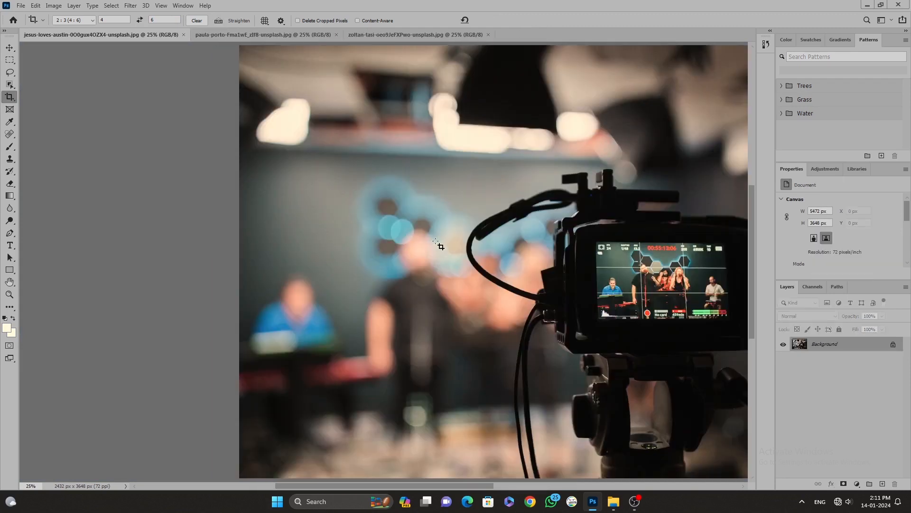
pyautogui.rightClick(429, 200)
pyautogui.click(457, 206)
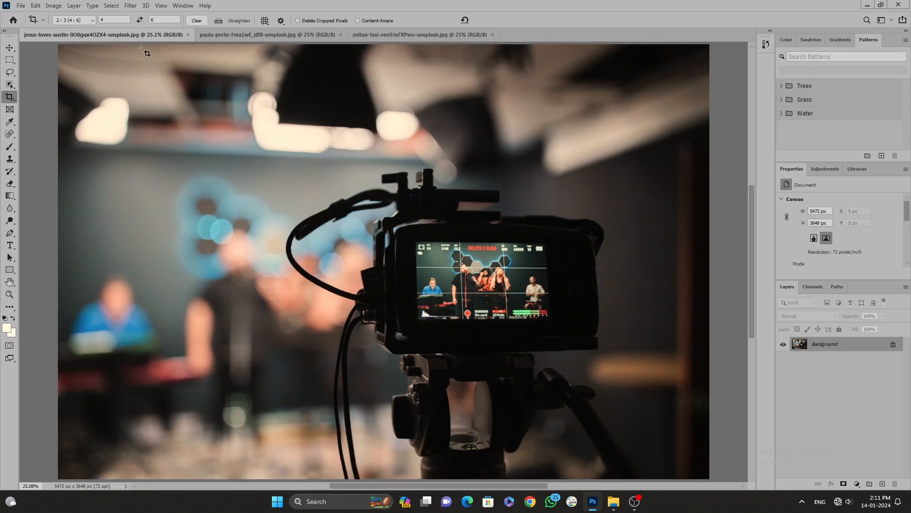
# Swap the crop ratio to 6 by 4 and apply the landscape crop over the full photo
pyautogui.click(140, 20)
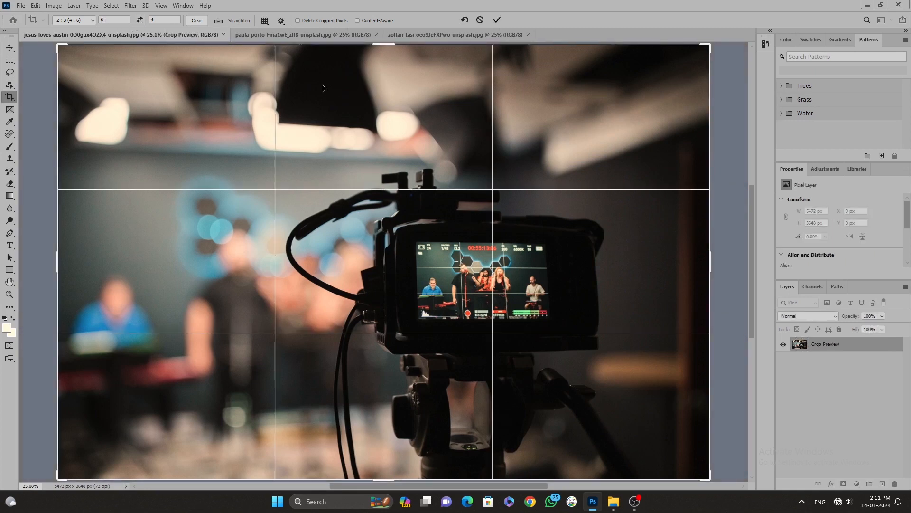
pyautogui.scroll(-3, 539, 349)
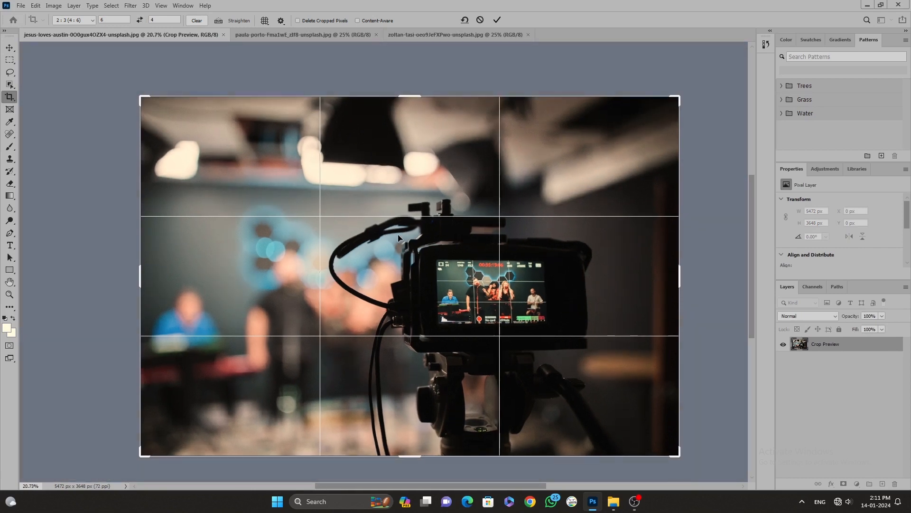
pyautogui.press('Return')
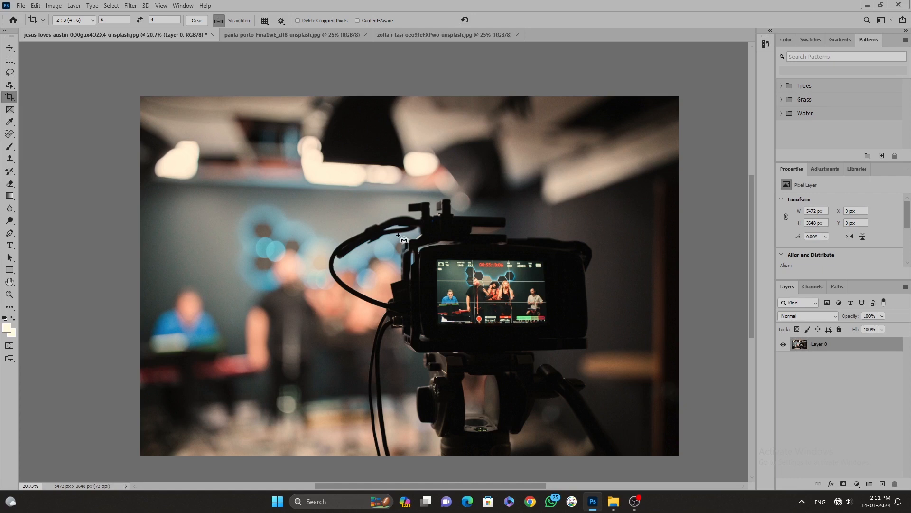
# Undo the landscape crop, apply it once more and undo it again
pyautogui.hotkey('ctrl', 'z')
pyautogui.click(404, 226)
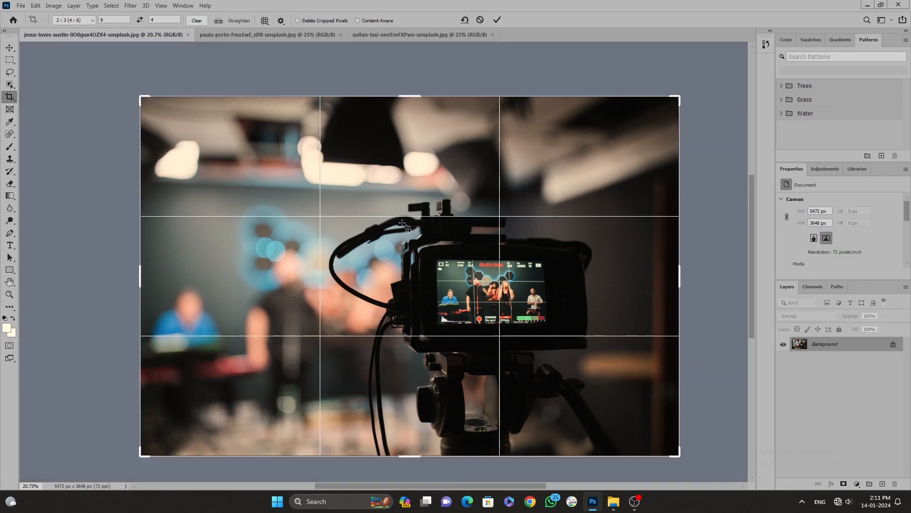
pyautogui.press('Return')
pyautogui.hotkey('ctrl', 'z')
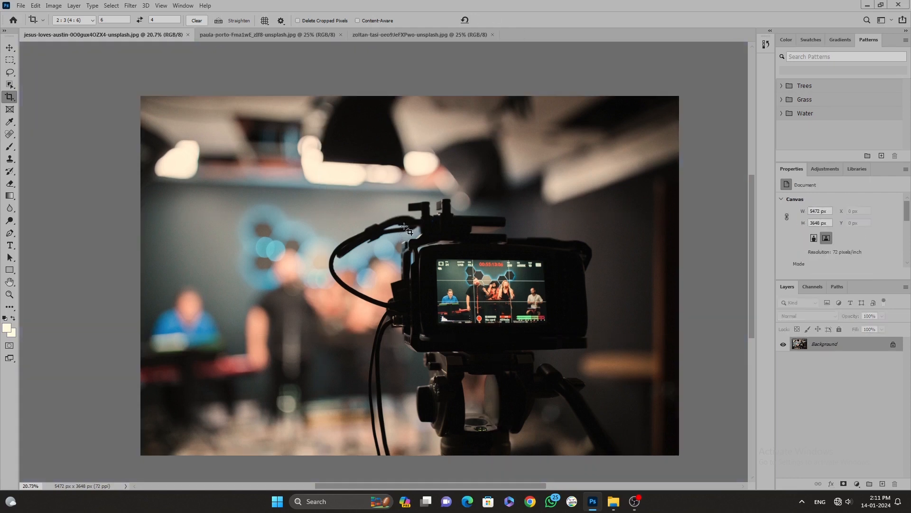
# Switch the crop preset to W x H x Resolution and apply a full-frame crop at 300 px/in
pyautogui.press('v')
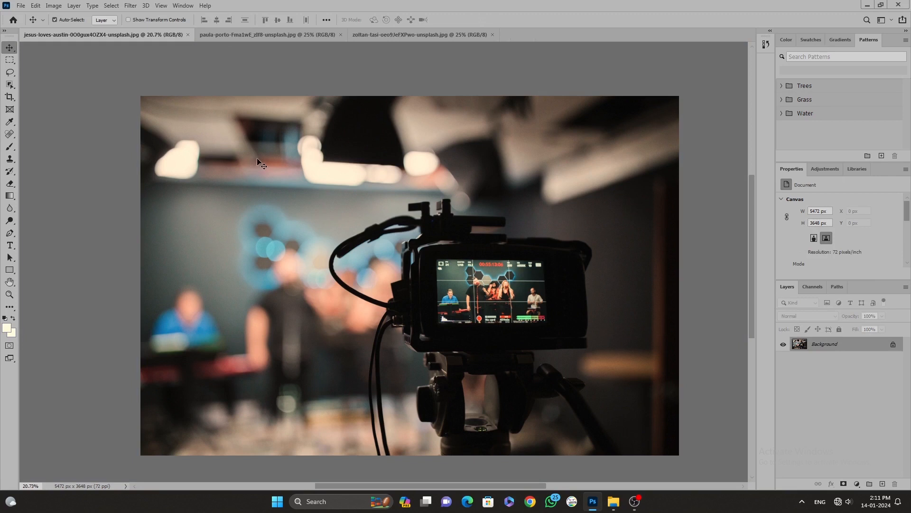
pyautogui.press('c')
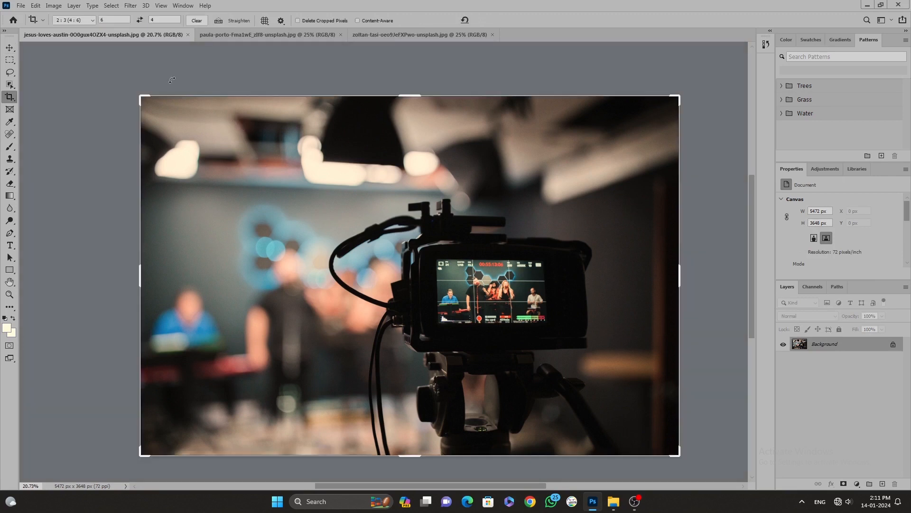
pyautogui.click(93, 20)
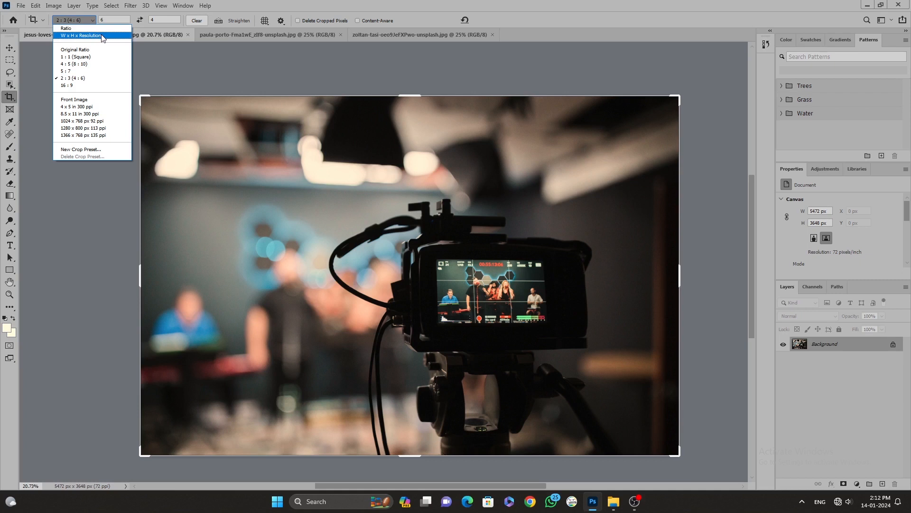
pyautogui.click(102, 36)
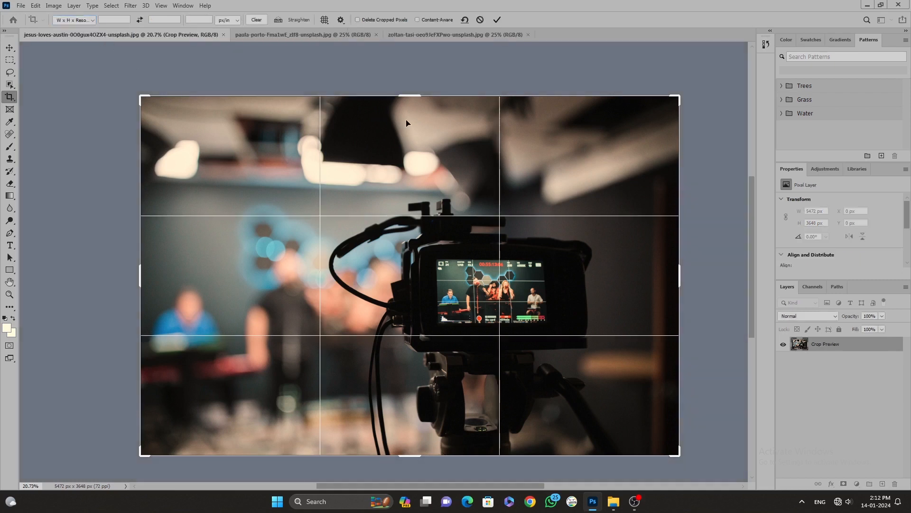
pyautogui.moveTo(138, 97)
pyautogui.mouseDown()
pyautogui.moveTo(220, 122)
pyautogui.moveTo(254, 116)
pyautogui.moveTo(257, 67)
pyautogui.moveTo(256, 105)
pyautogui.moveTo(142, 89)
pyautogui.moveTo(170, 92)
pyautogui.moveTo(134, 96)
pyautogui.moveTo(269, 122)
pyautogui.moveTo(277, 214)
pyautogui.moveTo(136, 202)
pyautogui.moveTo(354, 74)
pyautogui.moveTo(336, 133)
pyautogui.moveTo(331, 111)
pyautogui.moveTo(228, 176)
pyautogui.moveTo(136, 86)
pyautogui.moveTo(139, 95)
pyautogui.mouseUp()
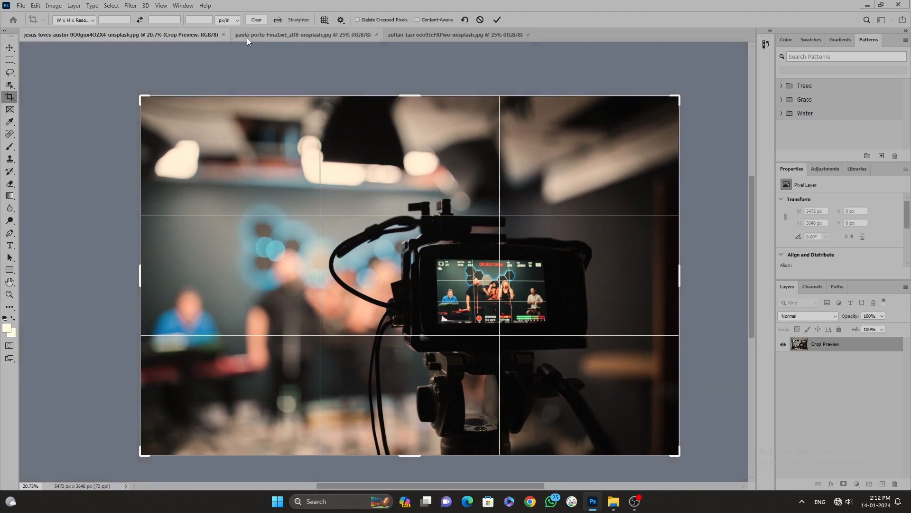
pyautogui.click(202, 20)
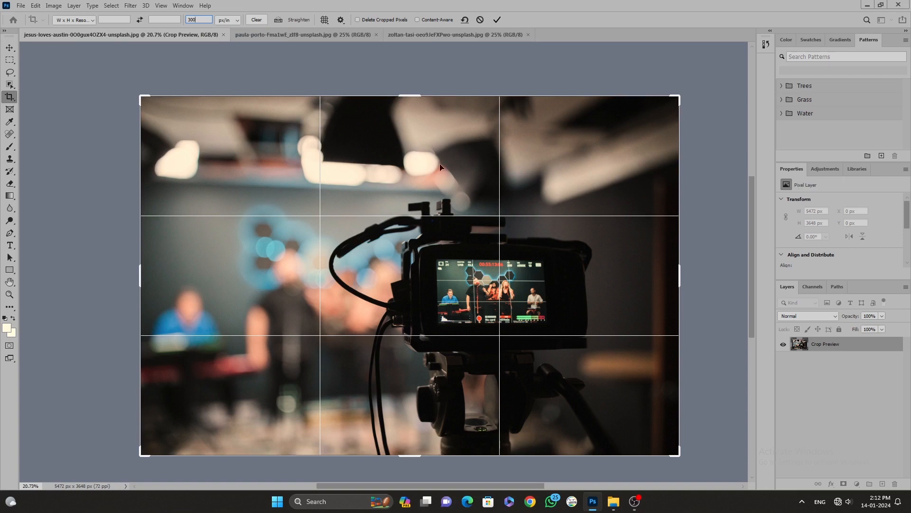
pyautogui.press('Return')
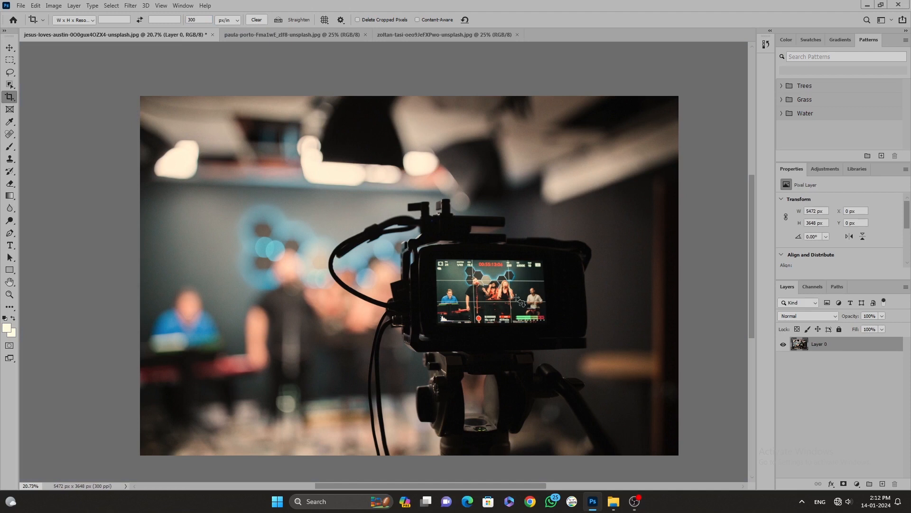
# Examine the detail of the camera's display up close and fit the photo back on screen
pyautogui.scroll(3, 520, 300)
pyautogui.scroll(3, 516, 296)
pyautogui.rightClick(476, 264)
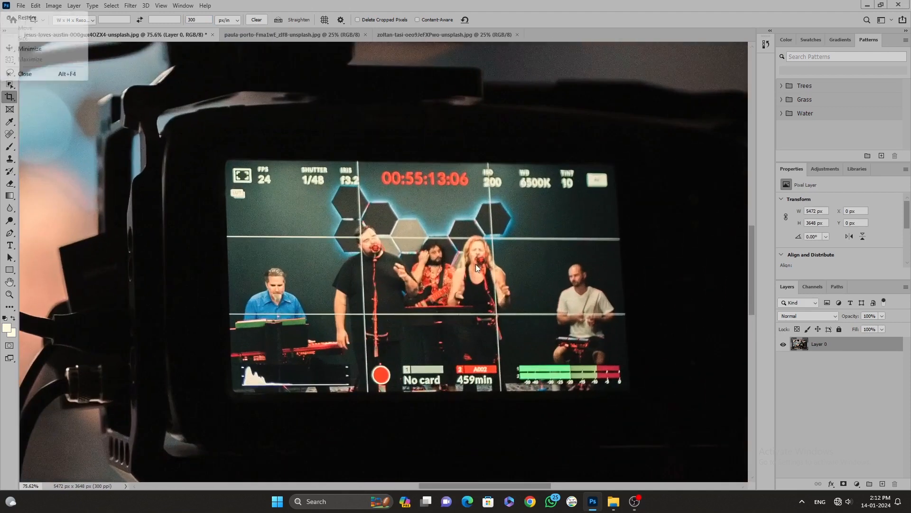
pyautogui.click(494, 268)
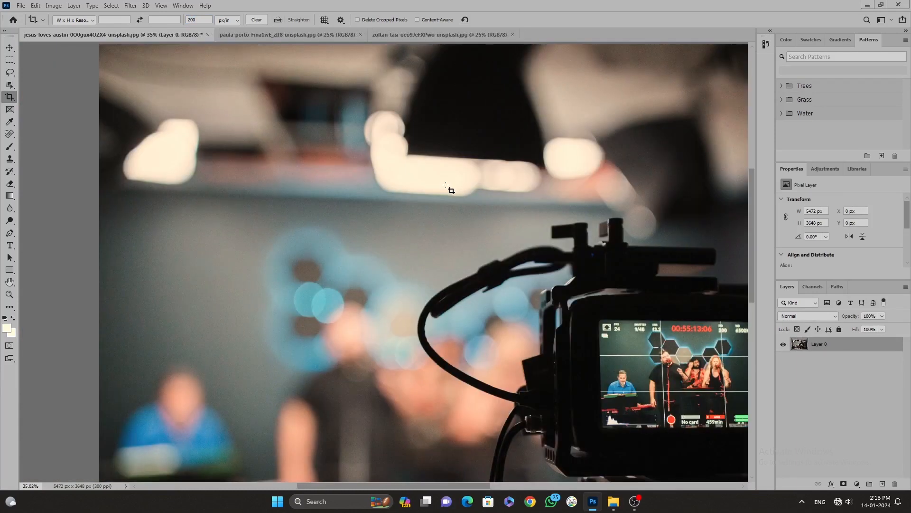
pyautogui.press('v')
pyautogui.rightClick(435, 184)
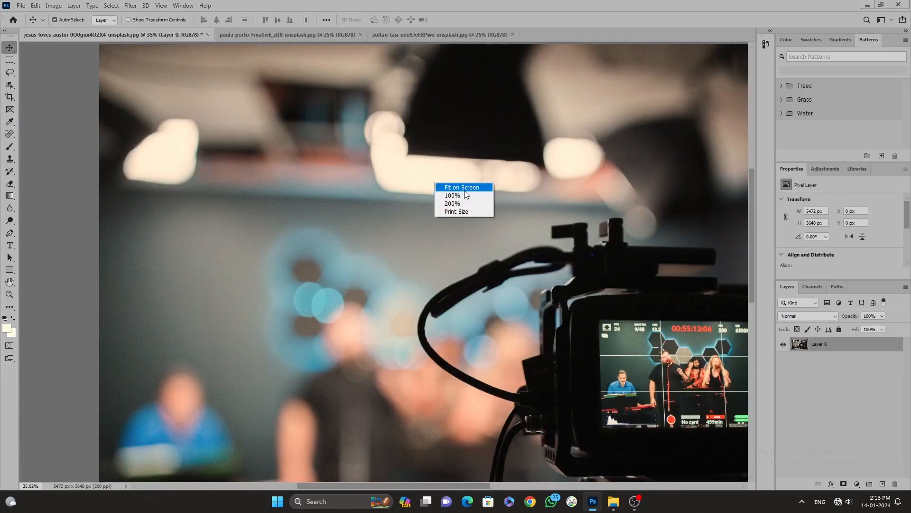
pyautogui.click(460, 187)
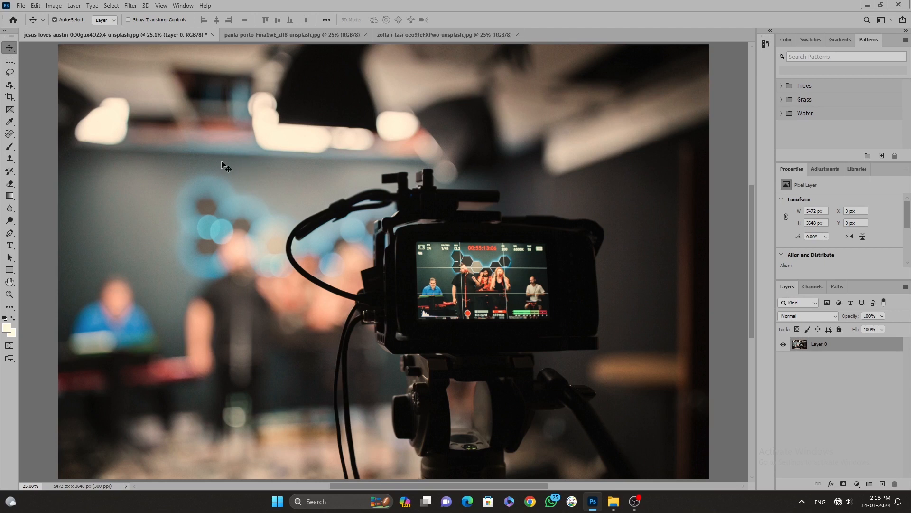
# Restart the Crop tool and choose the 1 : 1 (Square) ratio
pyautogui.press('c')
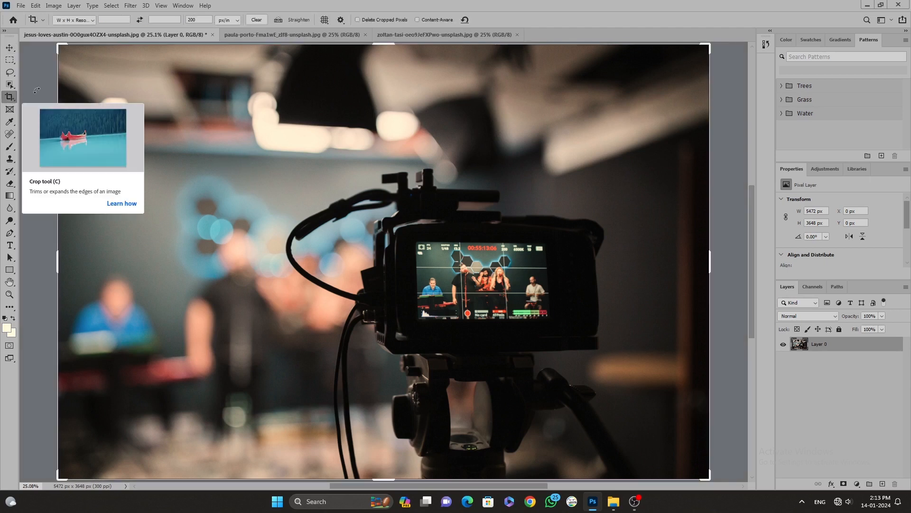
pyautogui.click(88, 20)
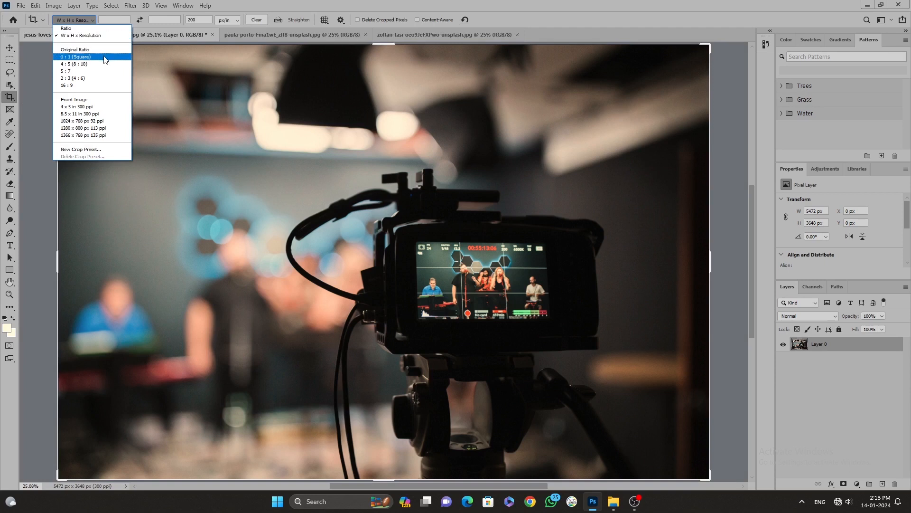
pyautogui.click(105, 58)
pyautogui.scroll(-1, 346, 132)
pyautogui.scroll(2, 531, 204)
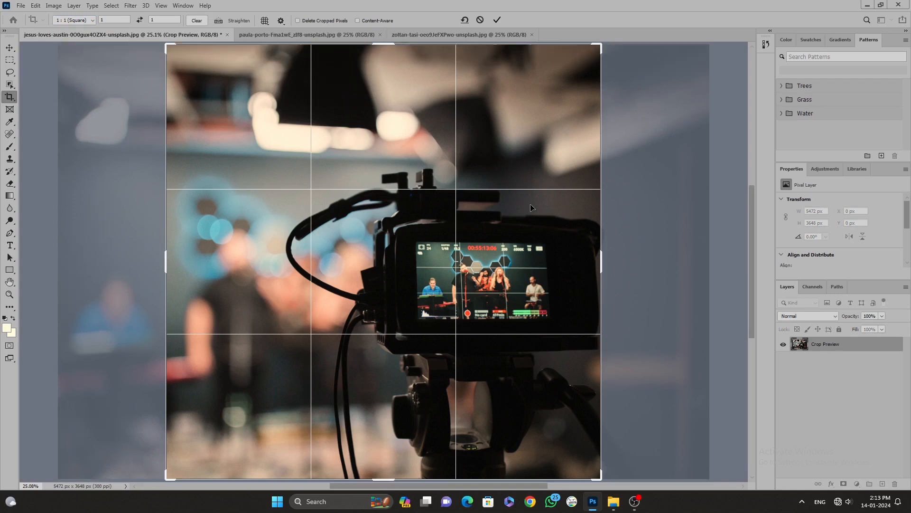
# Shift the photo so the camera sits nearer the centre of the square frame, and apply the crop
pyautogui.moveTo(389, 161); pyautogui.dragTo(345, 161)
pyautogui.rightClick(346, 158)
pyautogui.click(367, 166)
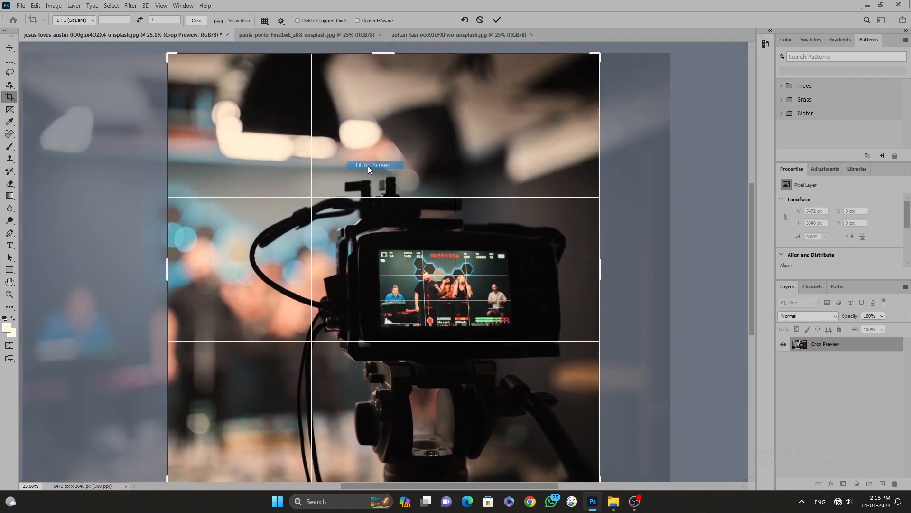
pyautogui.press('Return')
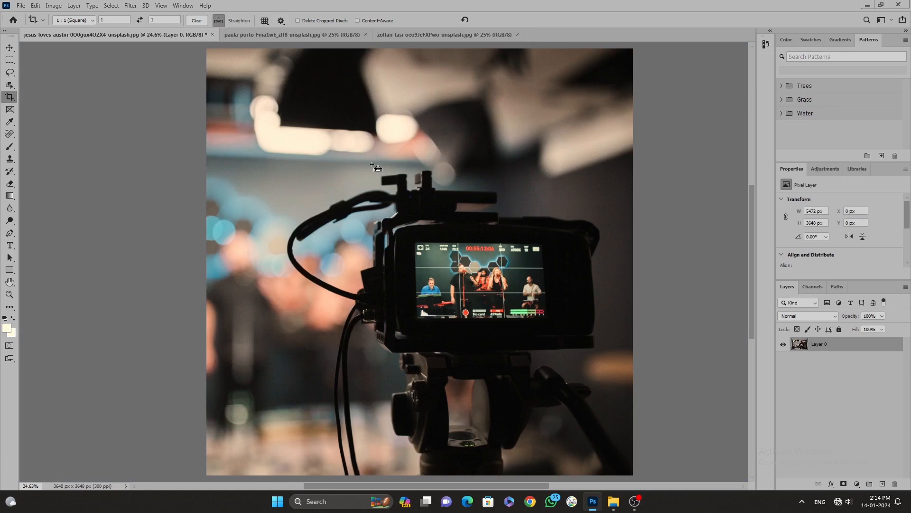
# Undo the square crop and fit the whole photo on screen
pyautogui.hotkey('ctrl', 'z')
pyautogui.press('v')
pyautogui.rightClick(371, 161)
pyautogui.click(386, 164)
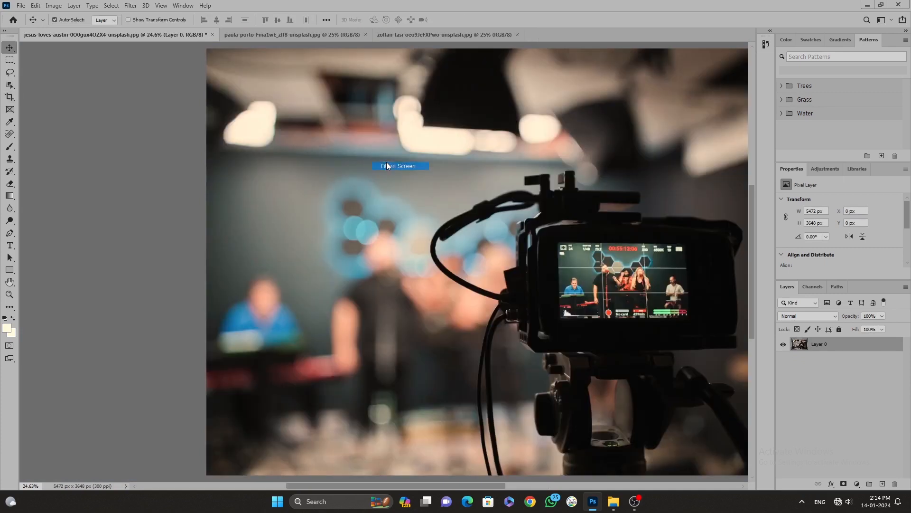
# Save a new crop preset named 6:4 with the Crop tool and select it from the presets
pyautogui.press('c')
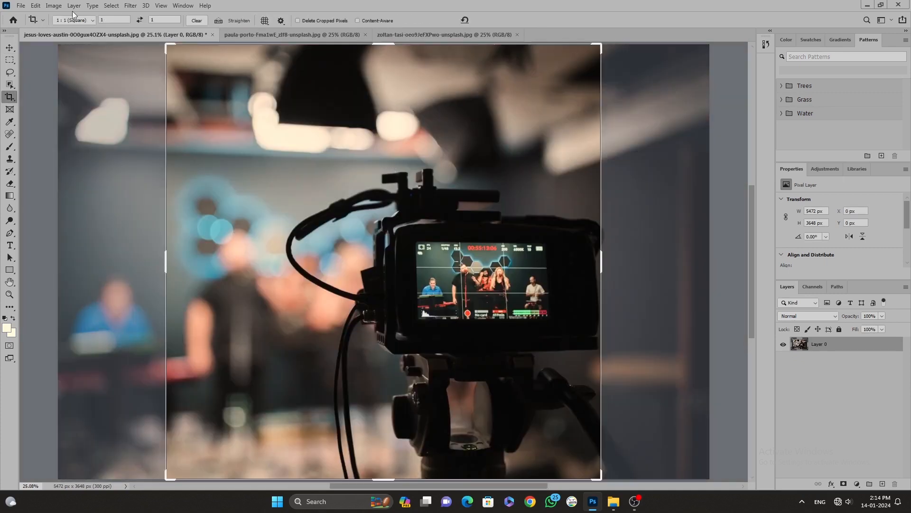
pyautogui.click(93, 21)
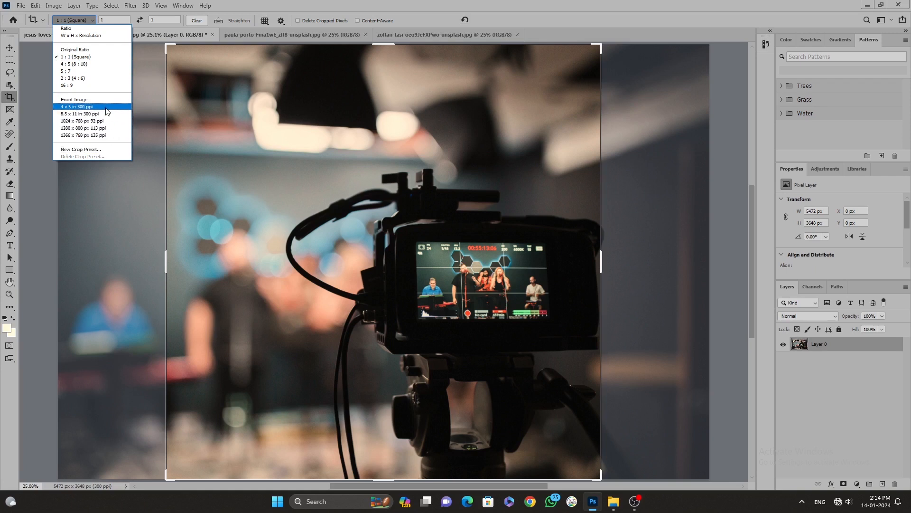
pyautogui.click(108, 150)
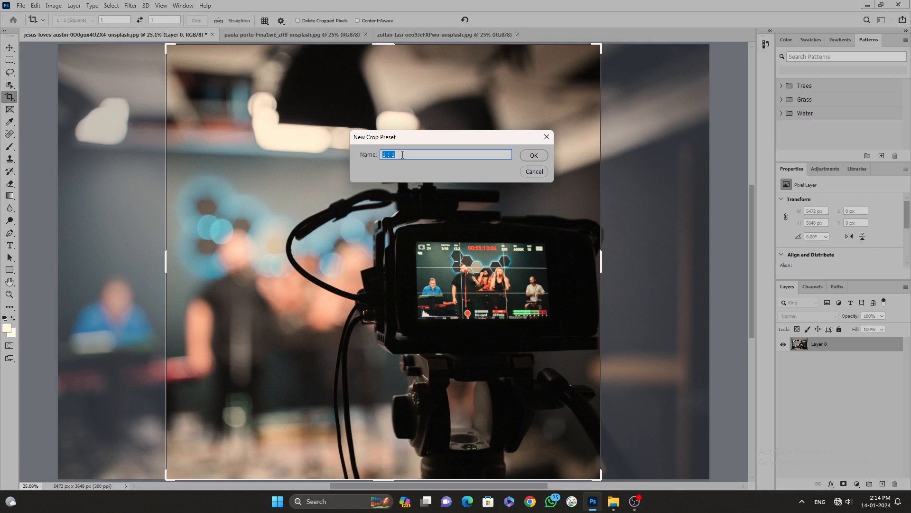
pyautogui.write('6:4')
pyautogui.click(531, 156)
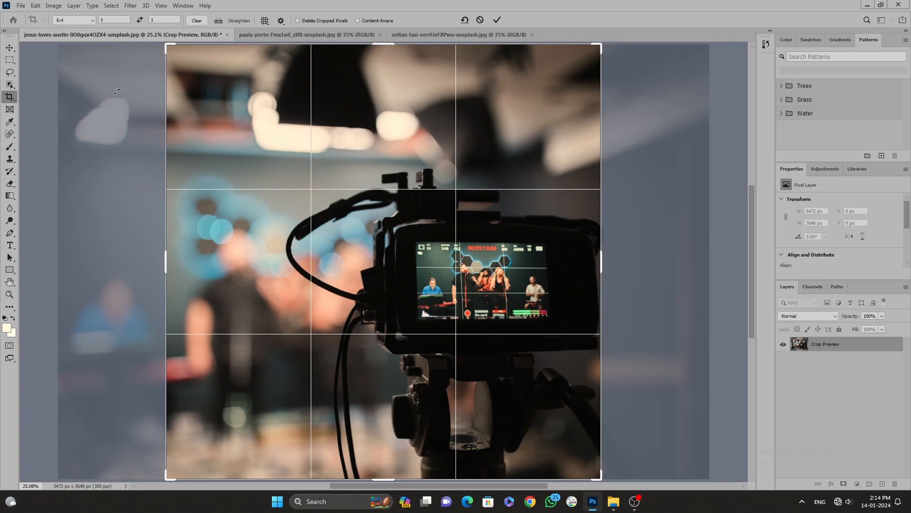
pyautogui.click(92, 21)
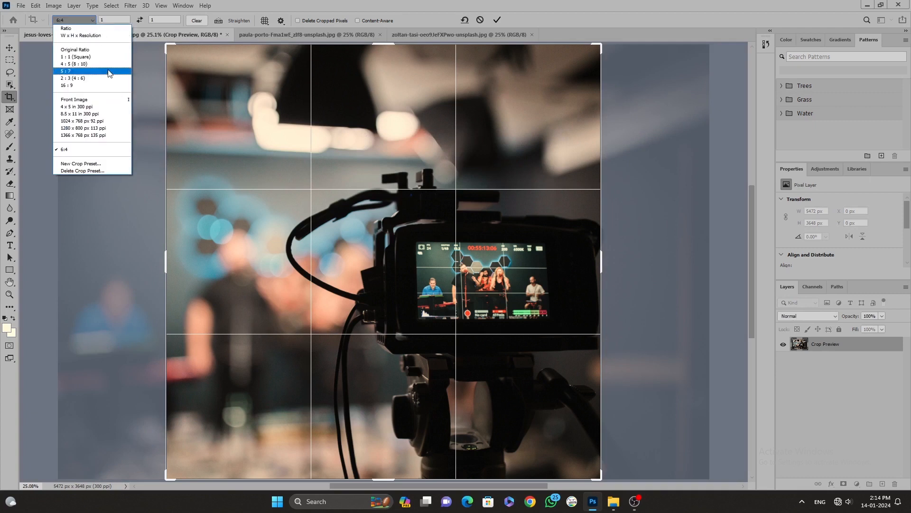
pyautogui.click(113, 150)
# Fit the photo on screen and delete the 6:4 crop preset
pyautogui.rightClick(334, 128)
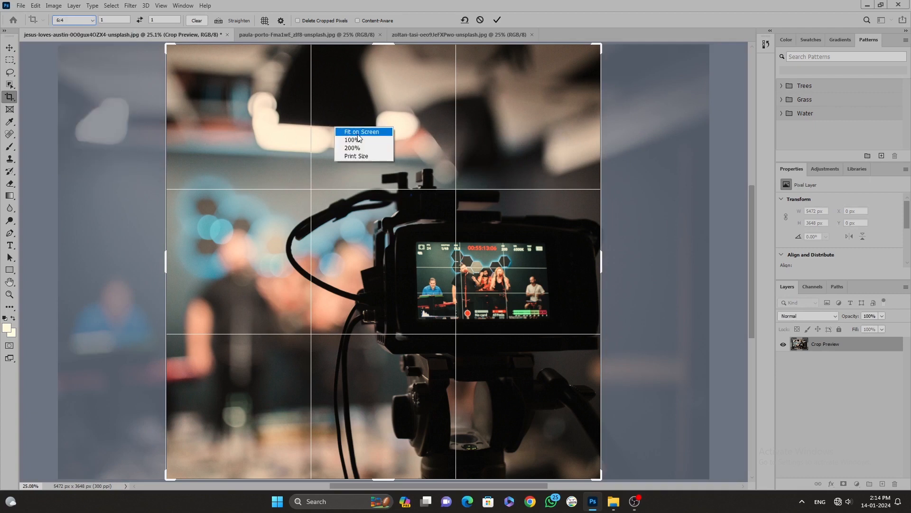
pyautogui.click(338, 130)
pyautogui.click(92, 21)
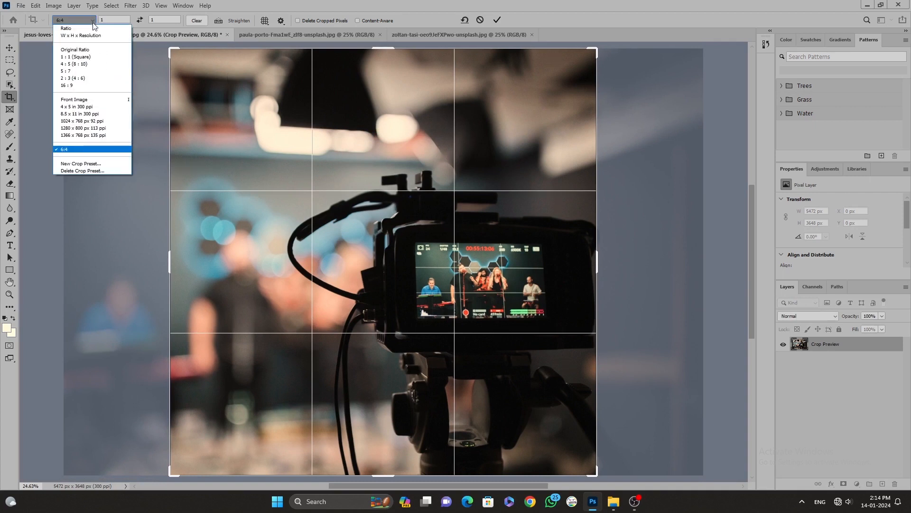
pyautogui.click(105, 172)
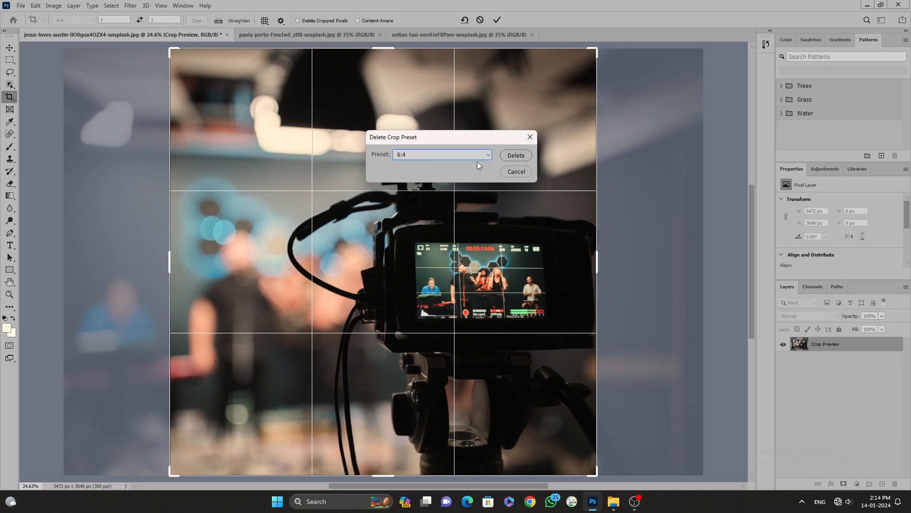
pyautogui.click(514, 155)
# Apply the 1 : 1 square crop, undo it and fit the whole photo on screen
pyautogui.click(411, 183)
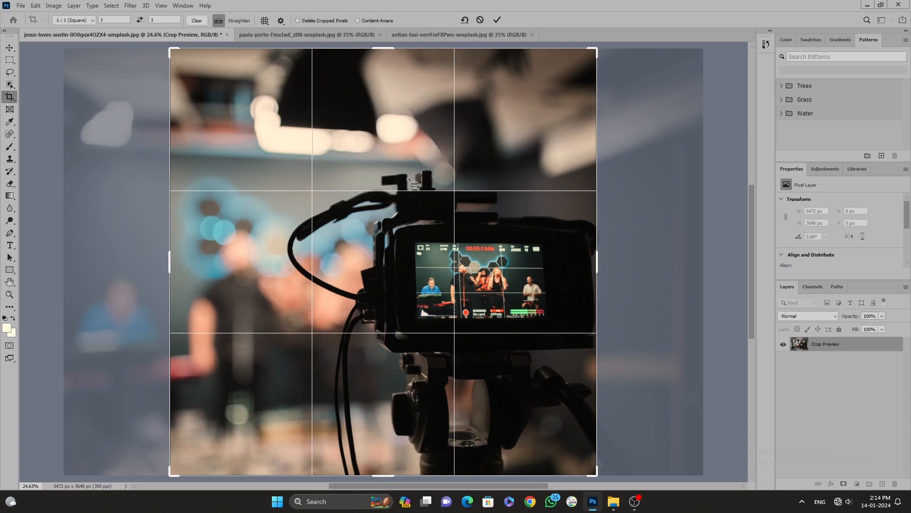
pyautogui.press('Return')
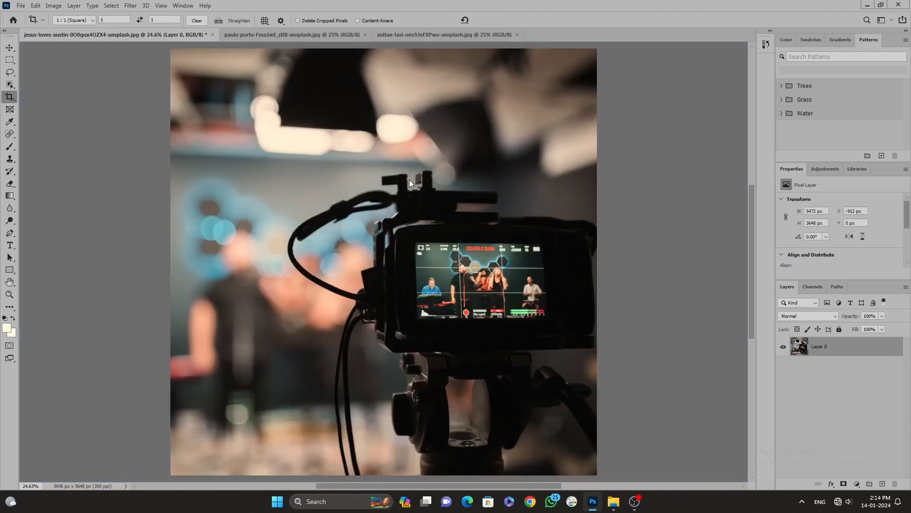
pyautogui.press('v')
pyautogui.hotkey('ctrl', 'z')
pyautogui.rightClick(413, 181)
pyautogui.click(448, 189)
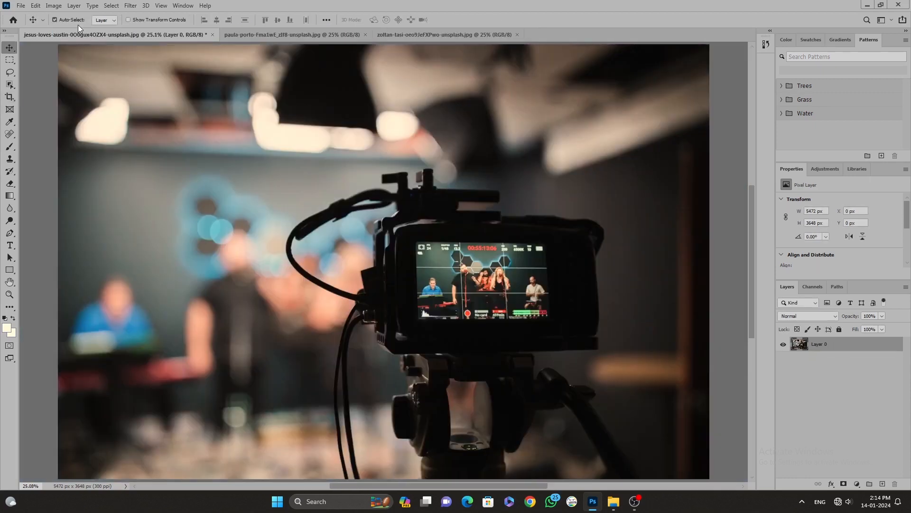
# Restart the Crop tool and switch its preset from the square to the custom Ratio option
pyautogui.press('c')
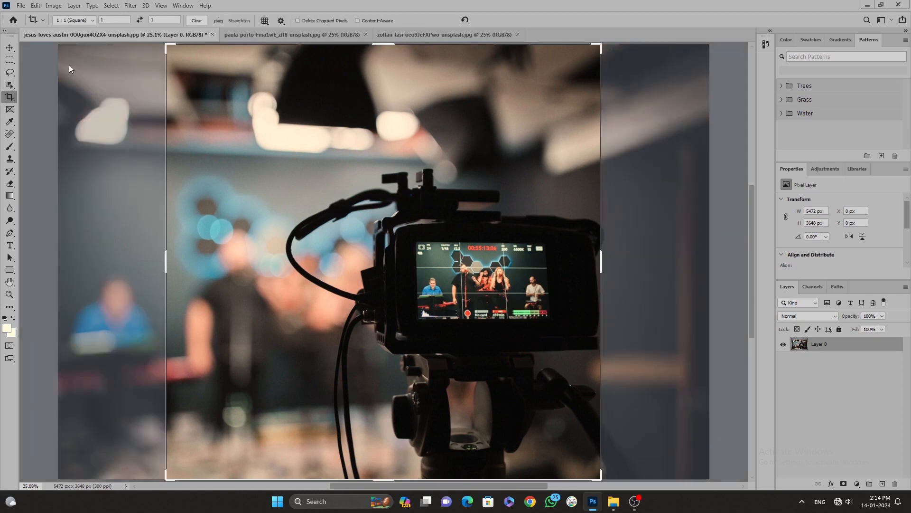
pyautogui.click(93, 19)
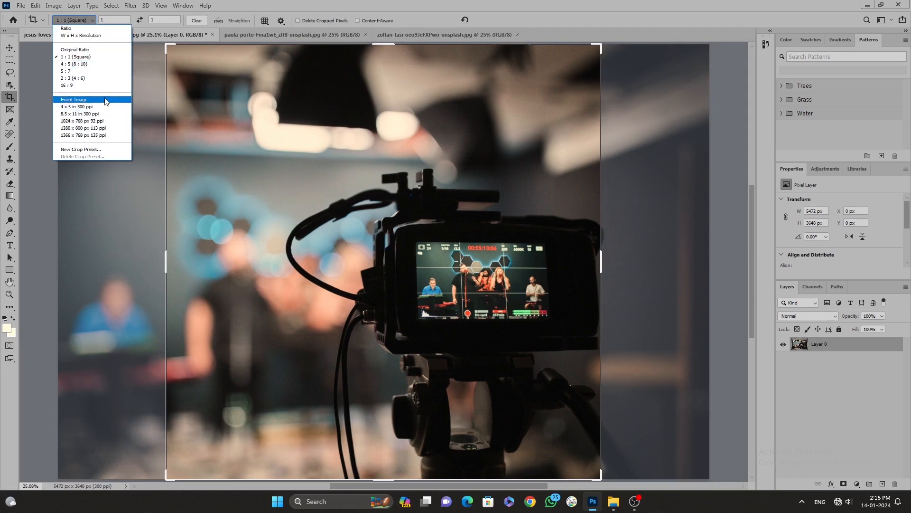
pyautogui.click(110, 18)
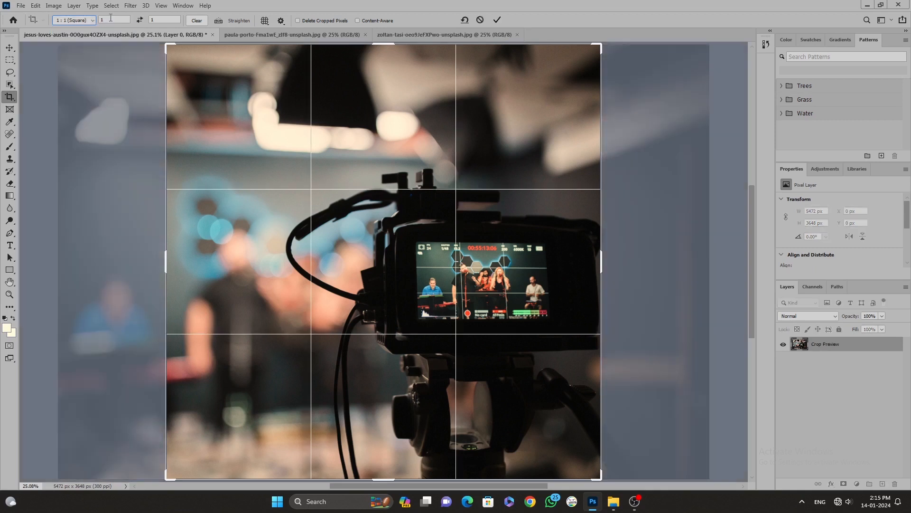
pyautogui.click(92, 20)
pyautogui.click(92, 28)
# Set the custom crop ratio to 55 : 41
pyautogui.click(124, 21)
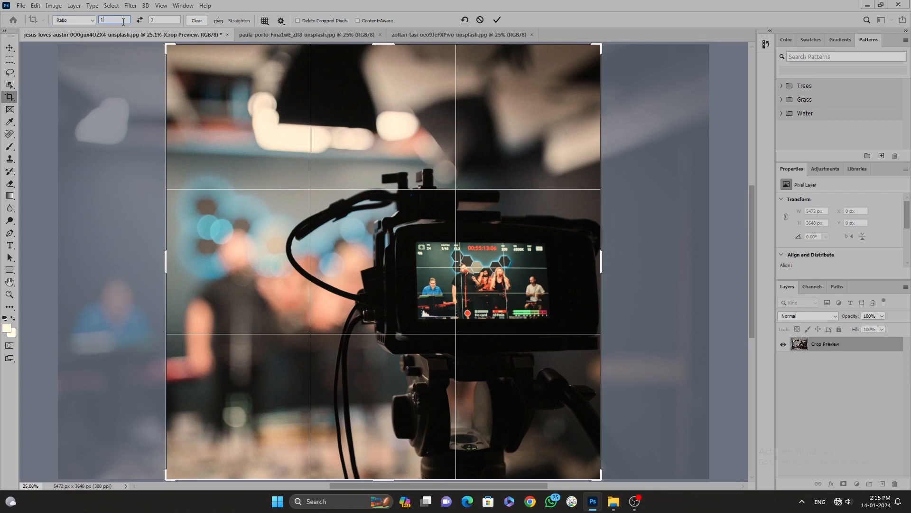
pyautogui.click(159, 20)
pyautogui.press('BackSpace')
pyautogui.click(106, 19)
pyautogui.write('1')
pyautogui.click(155, 22)
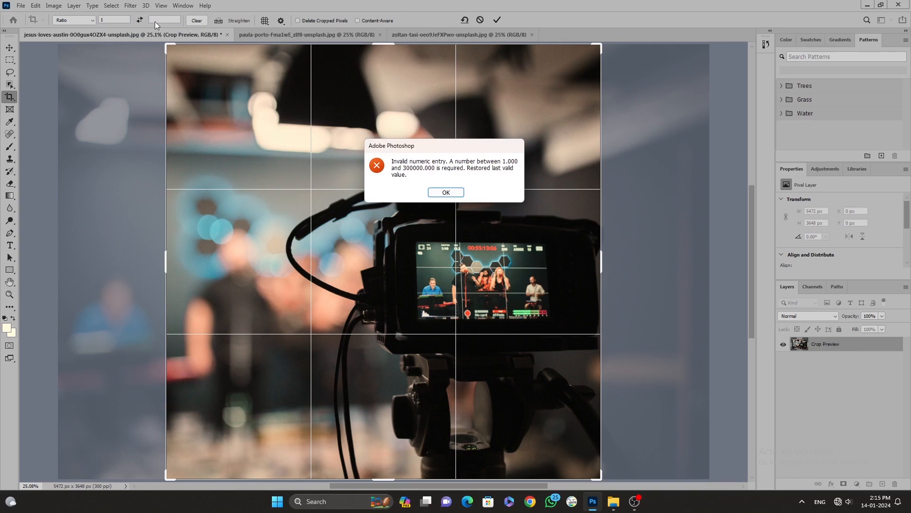
pyautogui.press('Return')
pyautogui.write('55')
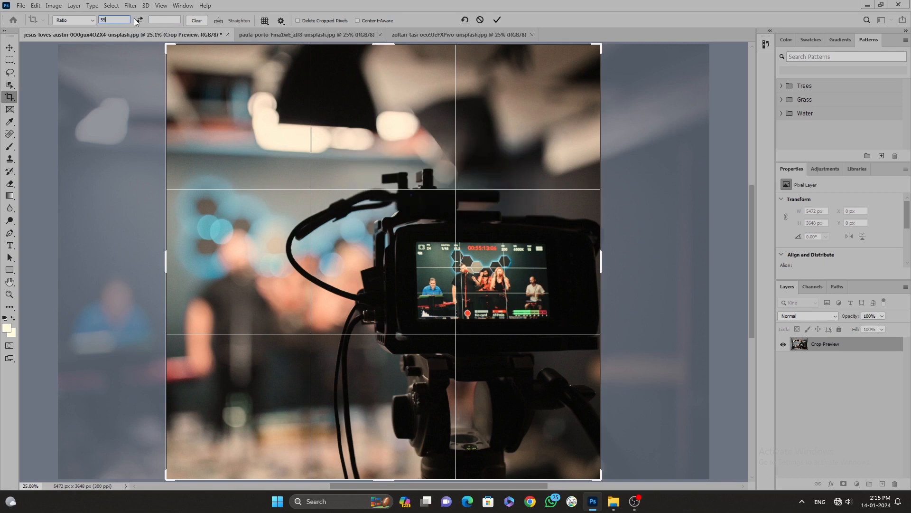
pyautogui.click(160, 19)
pyautogui.write('41')
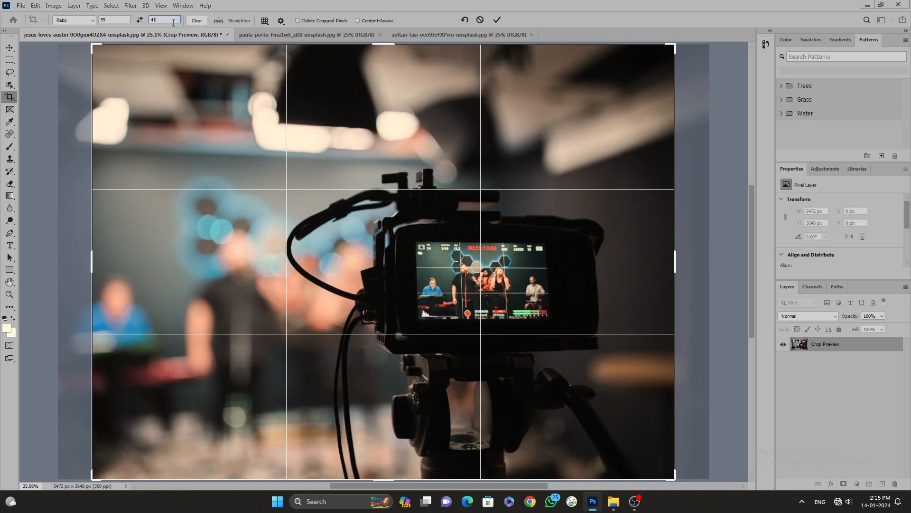
# Clear the ratio values, and apply and undo the crop of the camera photo
pyautogui.click(197, 20)
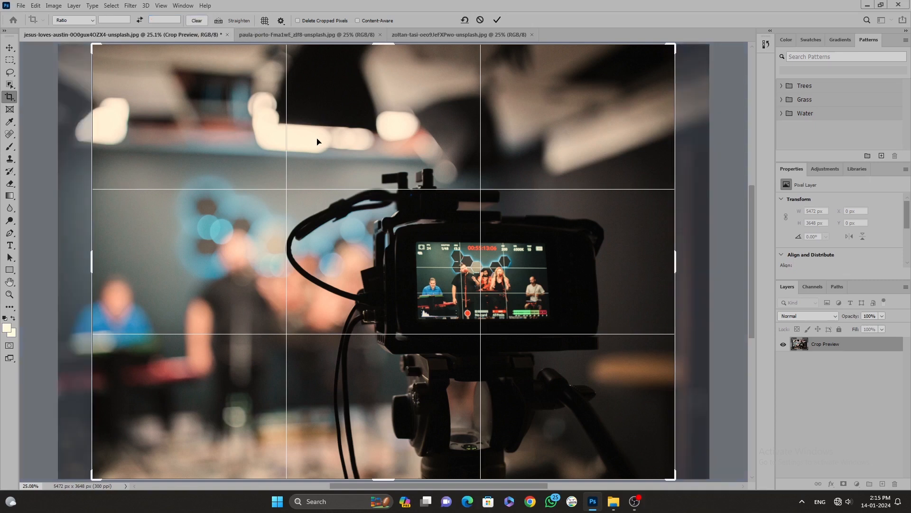
pyautogui.press('Return')
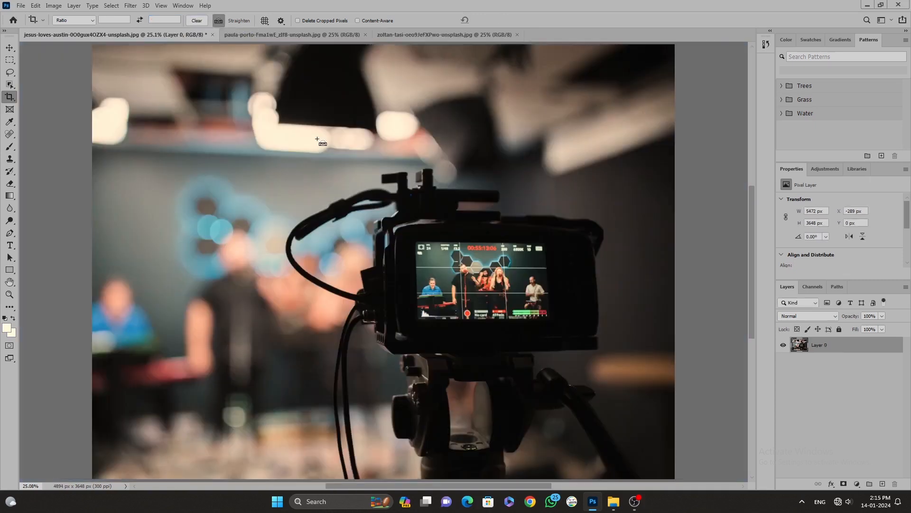
pyautogui.press('v')
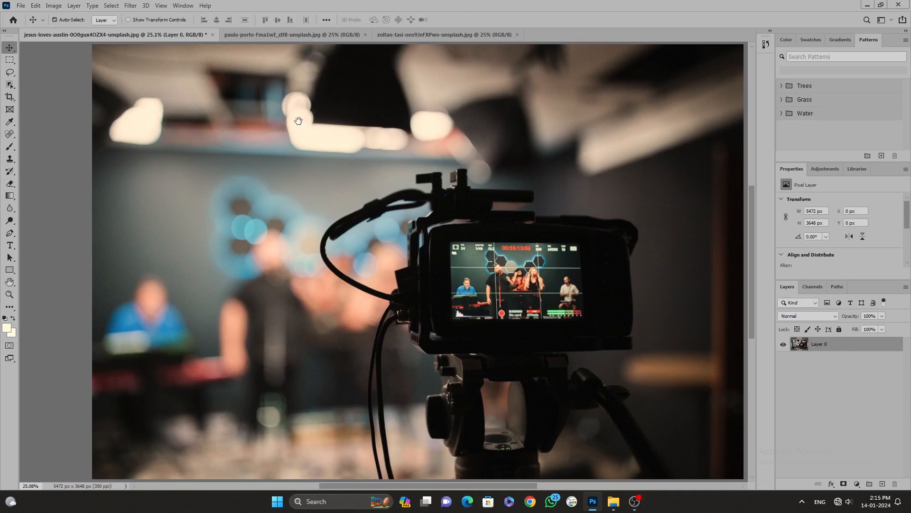
# Restart the Crop tool, switch to the mountain lake photo and look through the crop overlay options
pyautogui.press('c')
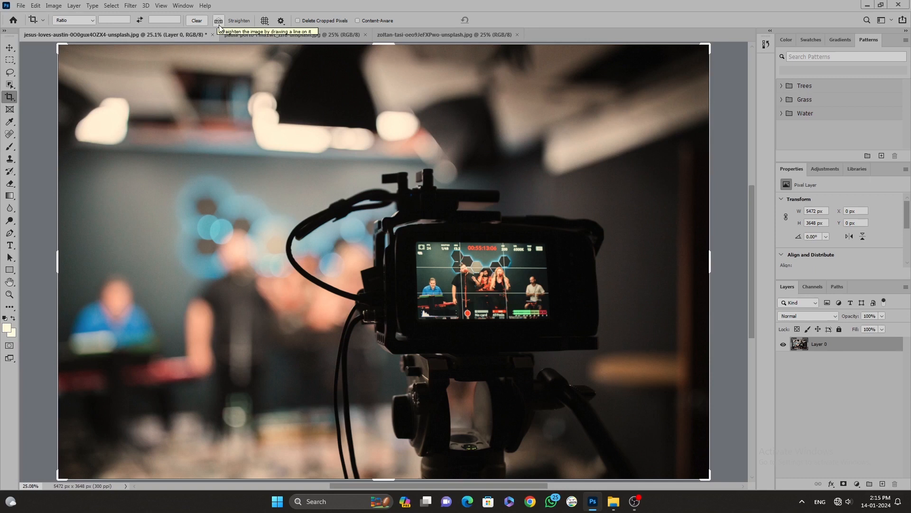
pyautogui.click(243, 33)
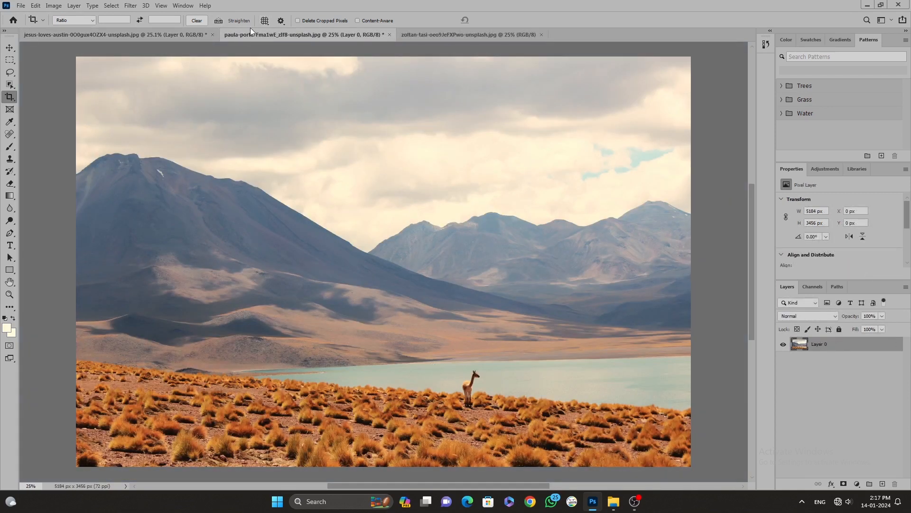
pyautogui.click(265, 21)
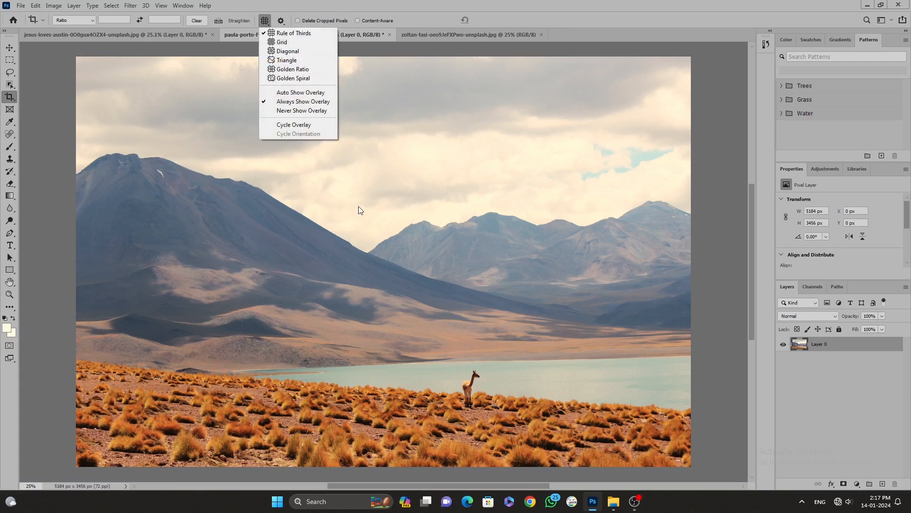
pyautogui.click(418, 277)
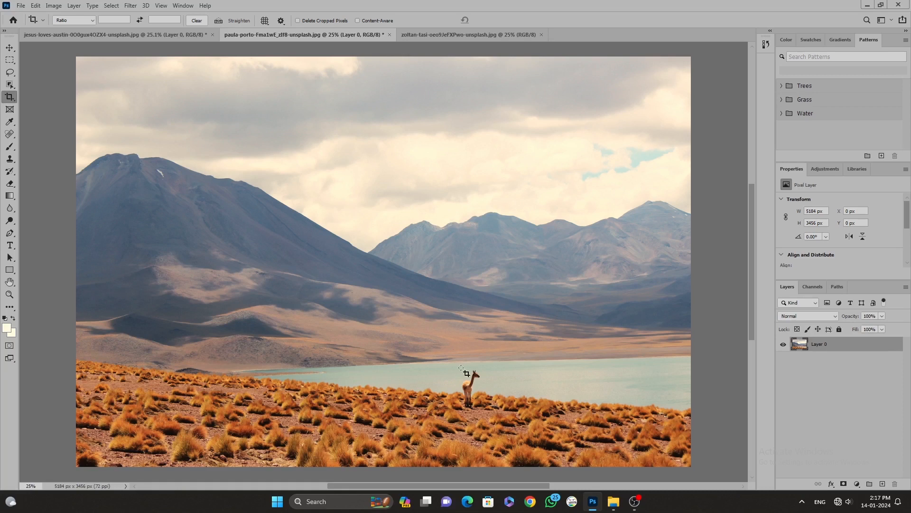
pyautogui.click(265, 20)
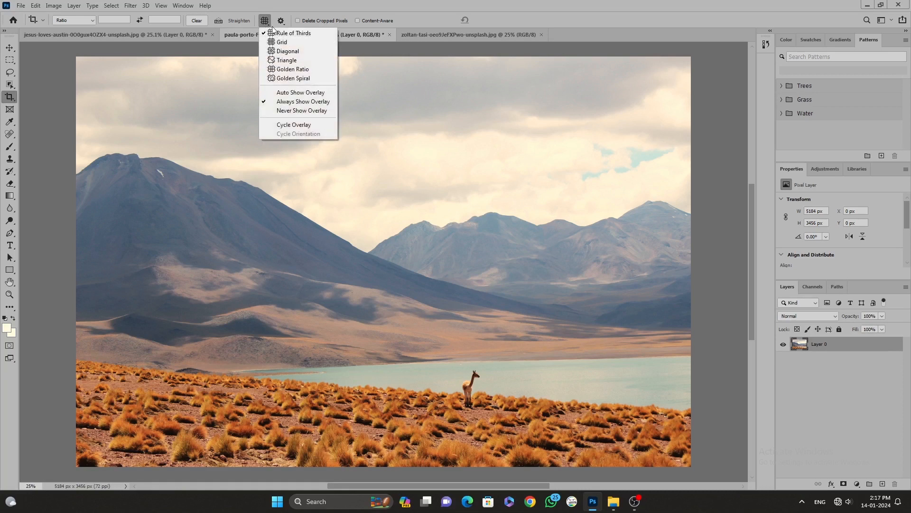
pyautogui.click(368, 331)
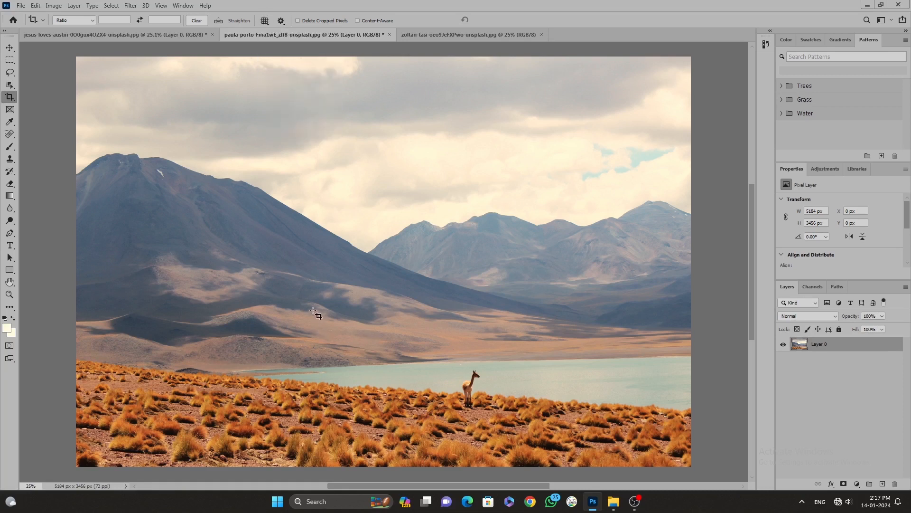
# Draw a crop frame around the animal by the lake and tighten it from its corners
pyautogui.moveTo(312, 313)
pyautogui.mouseDown()
pyautogui.moveTo(432, 382)
pyautogui.moveTo(529, 401)
pyautogui.moveTo(551, 451)
pyautogui.moveTo(617, 463)
pyautogui.moveTo(593, 454)
pyautogui.mouseUp()
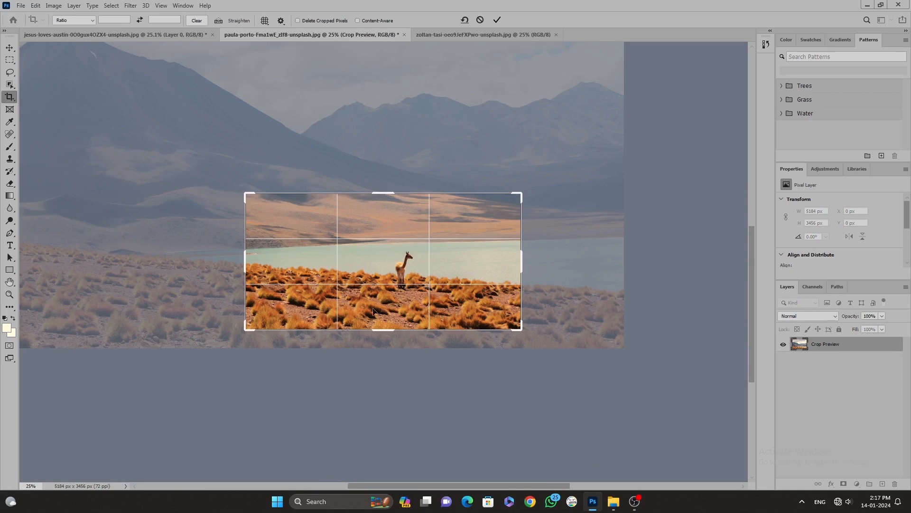
pyautogui.moveTo(245, 330); pyautogui.dragTo(287, 329)
pyautogui.moveTo(474, 194); pyautogui.dragTo(451, 214)
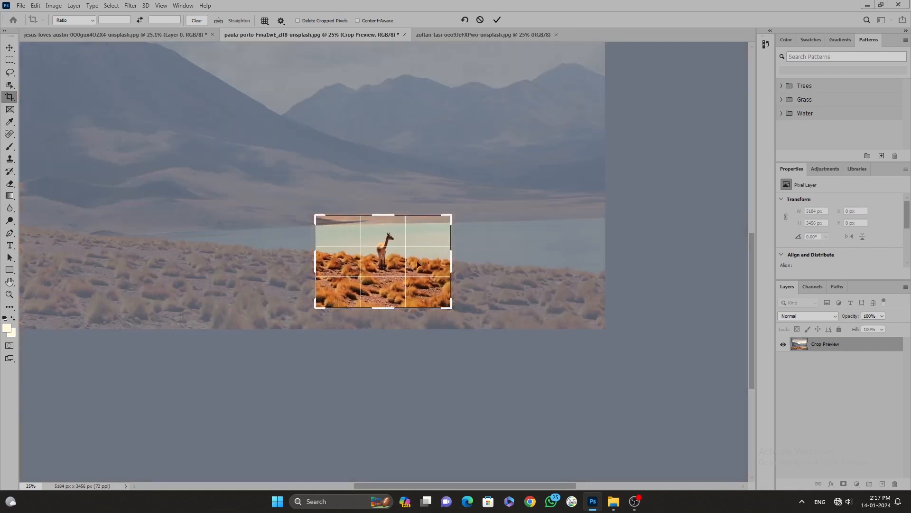
# Align the animal with the first vertical rule-of-thirds line, enlarge the frame to about 1440 x 880 px and apply the crop
pyautogui.moveTo(383, 261); pyautogui.dragTo(358, 282)
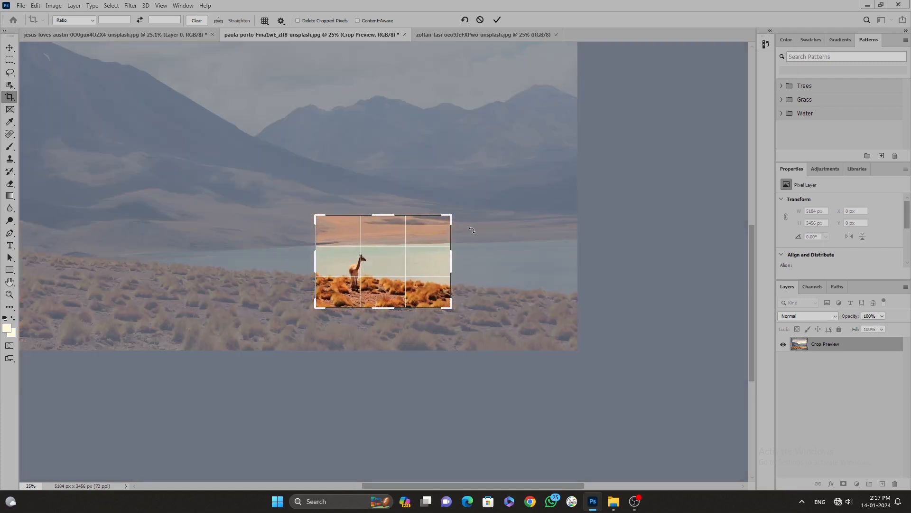
pyautogui.moveTo(450, 218); pyautogui.dragTo(468, 213)
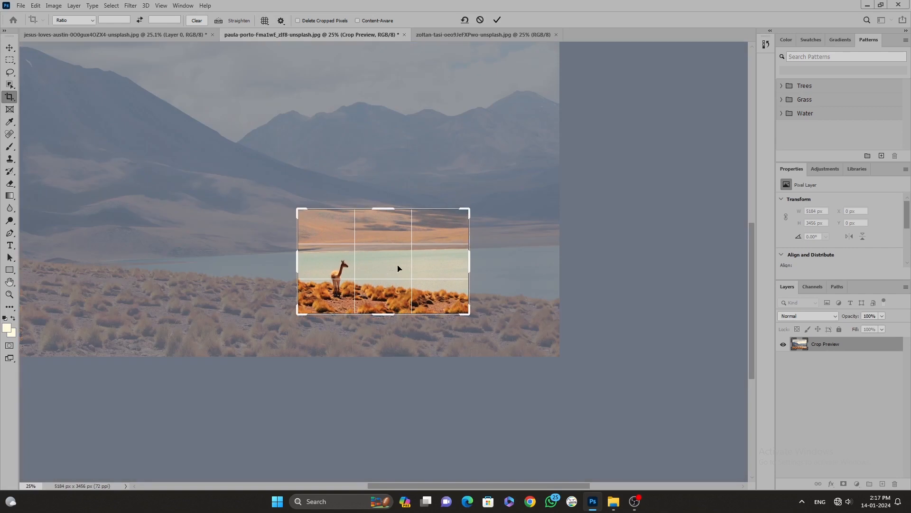
pyautogui.press('Return')
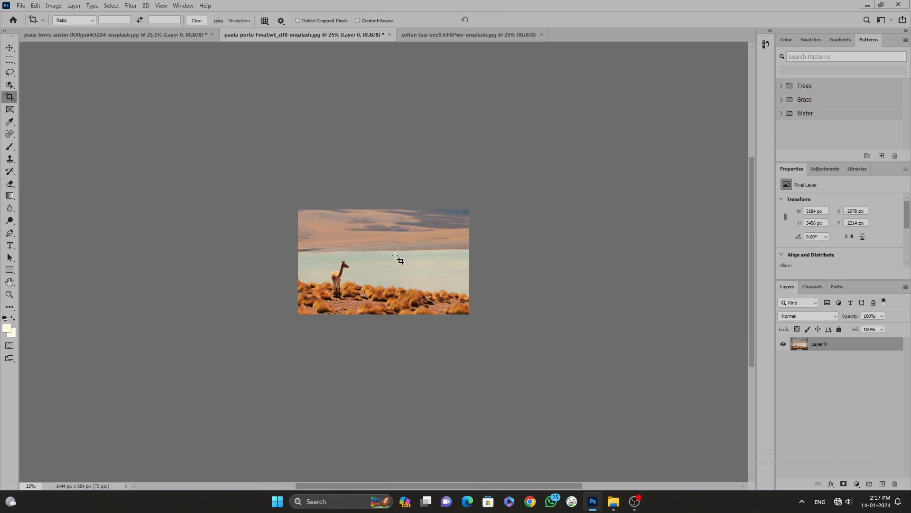
# Undo the crop around the animal and fit the whole landscape on screen
pyautogui.hotkey('ctrl', 'z')
pyautogui.rightClick(395, 257)
pyautogui.click(422, 261)
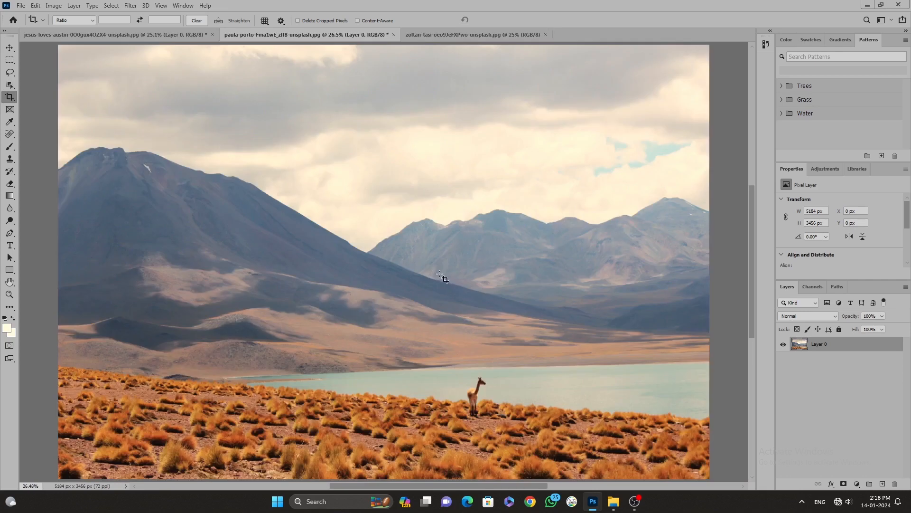
# Change the crop overlay to Grid
pyautogui.click(265, 21)
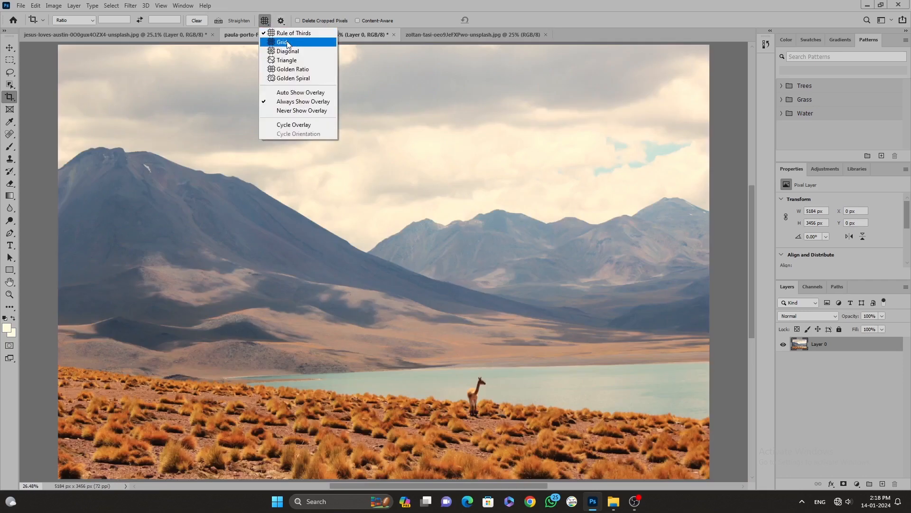
pyautogui.click(287, 43)
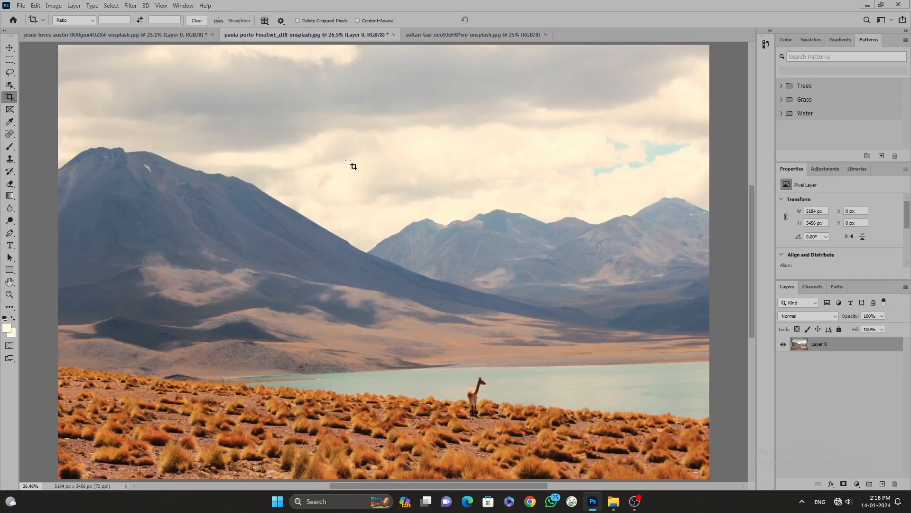
# Bring up the crop frame on the landscape and examine the Grid overlay across the whole photo
pyautogui.click(57, 48)
pyautogui.scroll(-1, 442, 242)
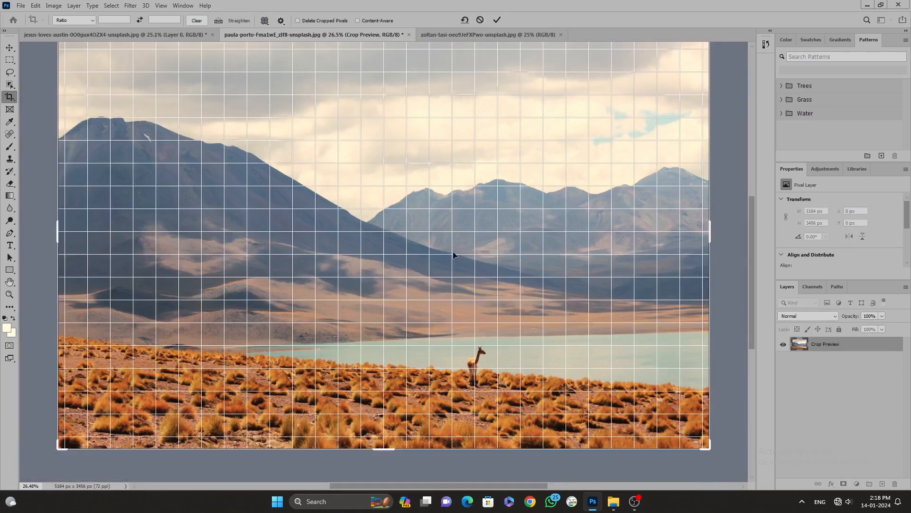
pyautogui.scroll(2, 486, 267)
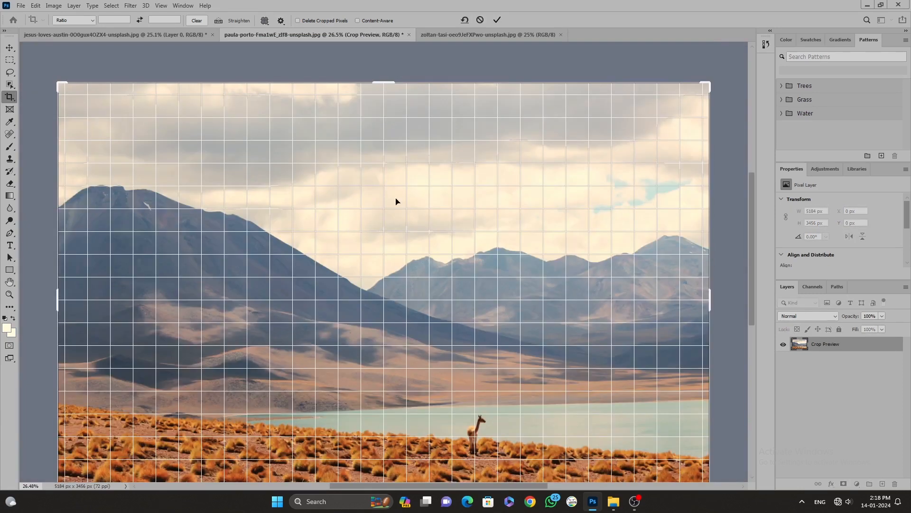
pyautogui.scroll(-1, 285, 175)
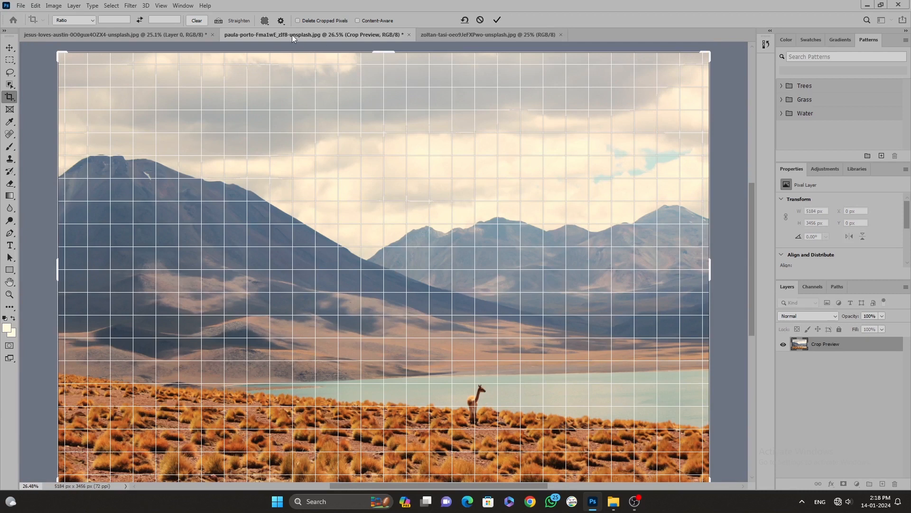
# Change the crop overlay to Triangle and close the crop frame at the photo's full size
pyautogui.click(272, 21)
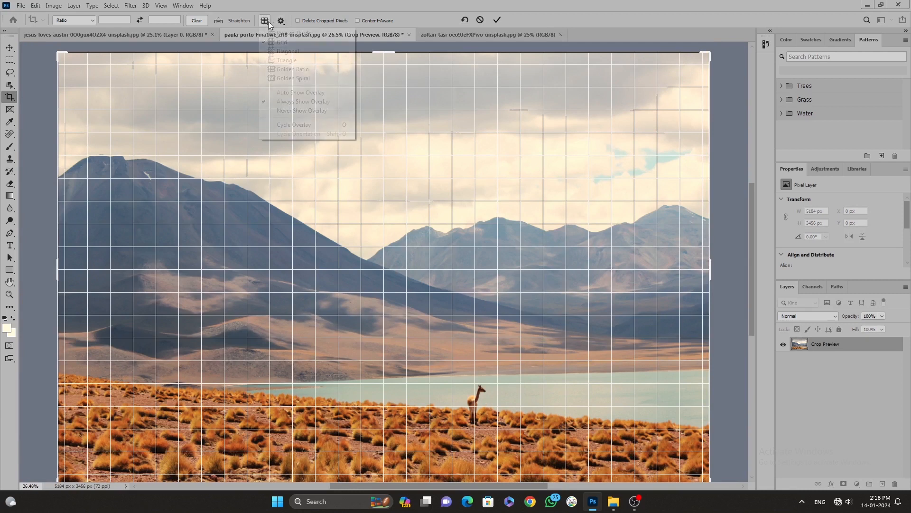
pyautogui.click(300, 61)
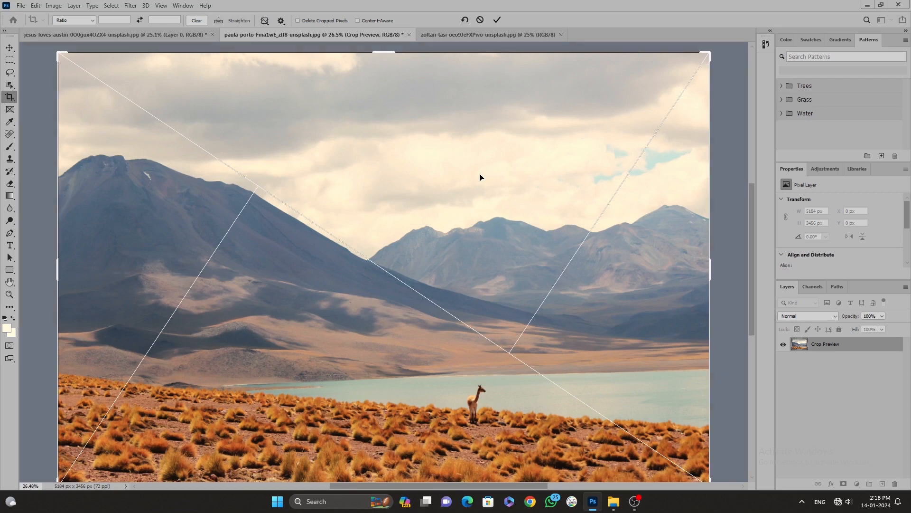
pyautogui.press('Return')
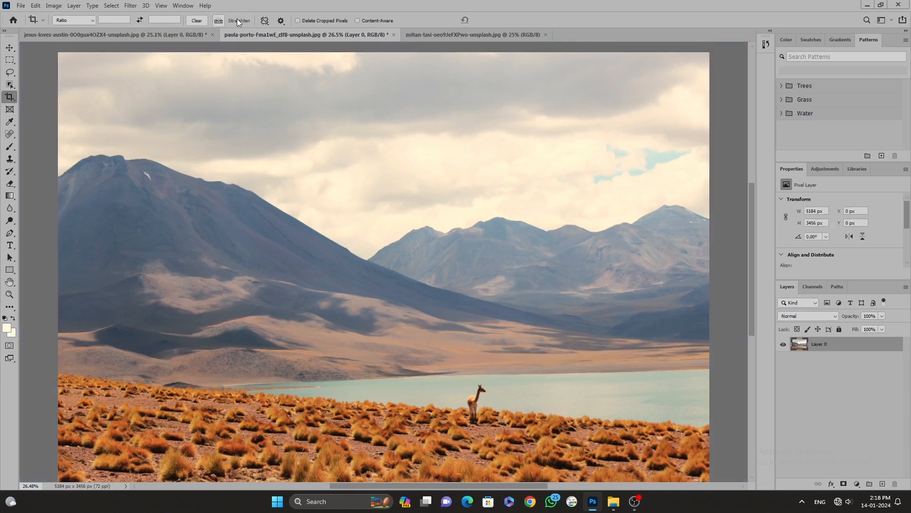
# Set the crop overlay to Rule of Thirds, preview it on the landscape and cancel the crop frame
pyautogui.click(266, 22)
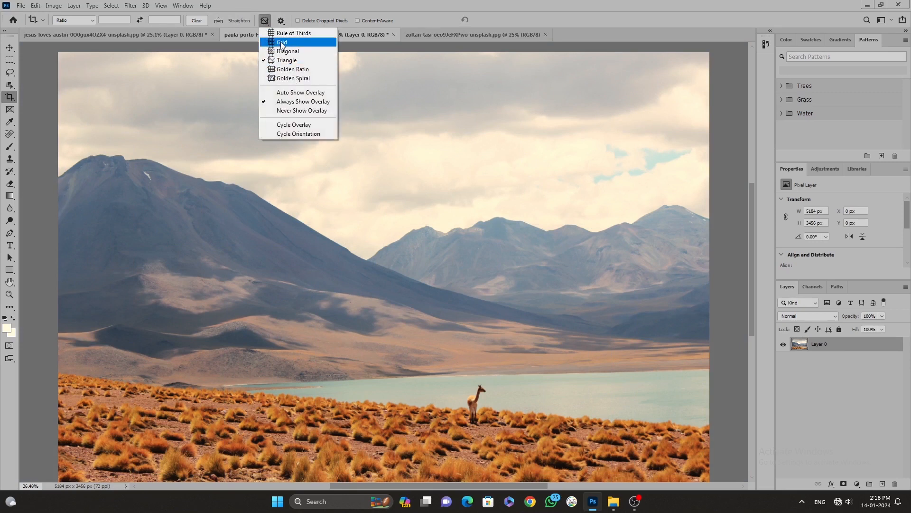
pyautogui.click(283, 33)
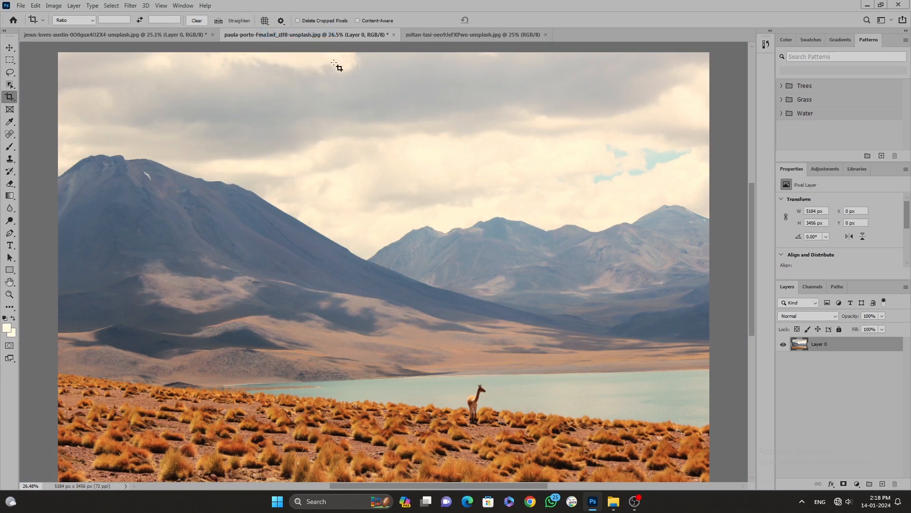
pyautogui.click(378, 170)
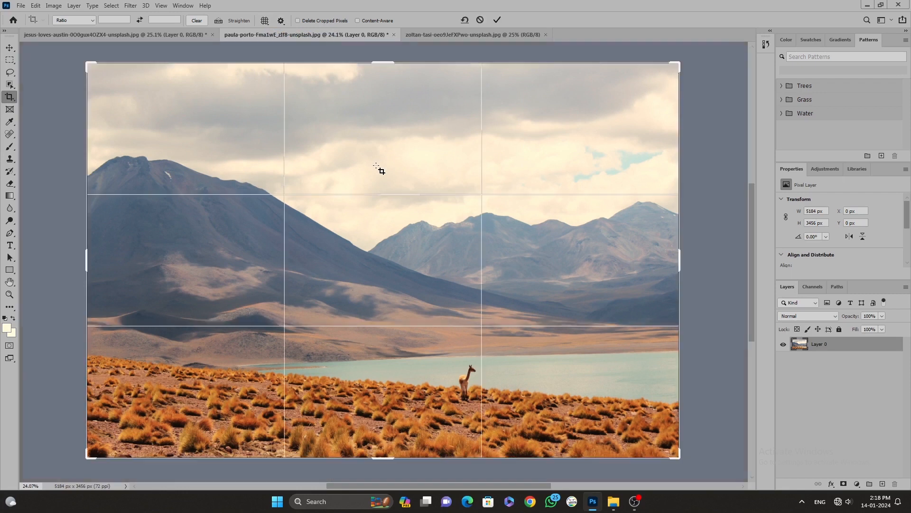
pyautogui.press('Escape')
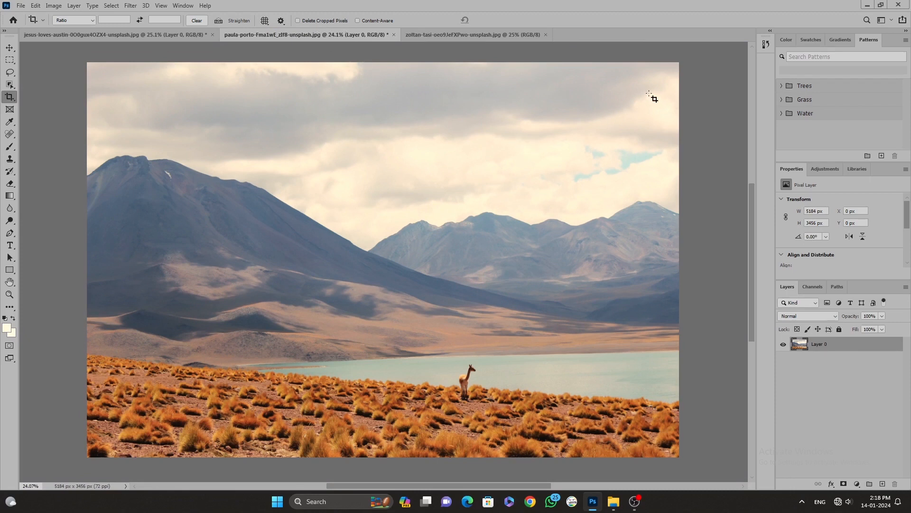
# Crop the landscape's middle area to about 3378 x 2215 px with Delete Cropped Pixels off
pyautogui.moveTo(188, 160); pyautogui.dragTo(577, 413)
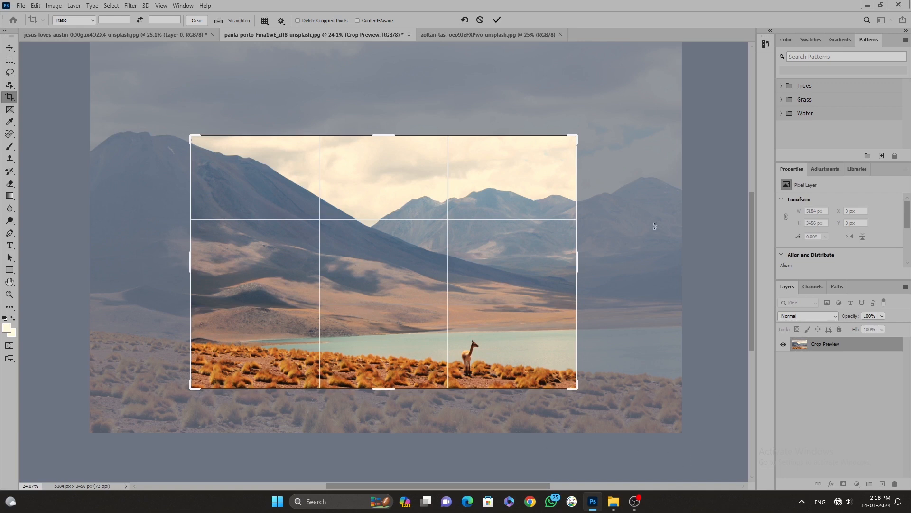
pyautogui.doubleClick(491, 257)
pyautogui.click(494, 258)
pyautogui.doubleClick(491, 277)
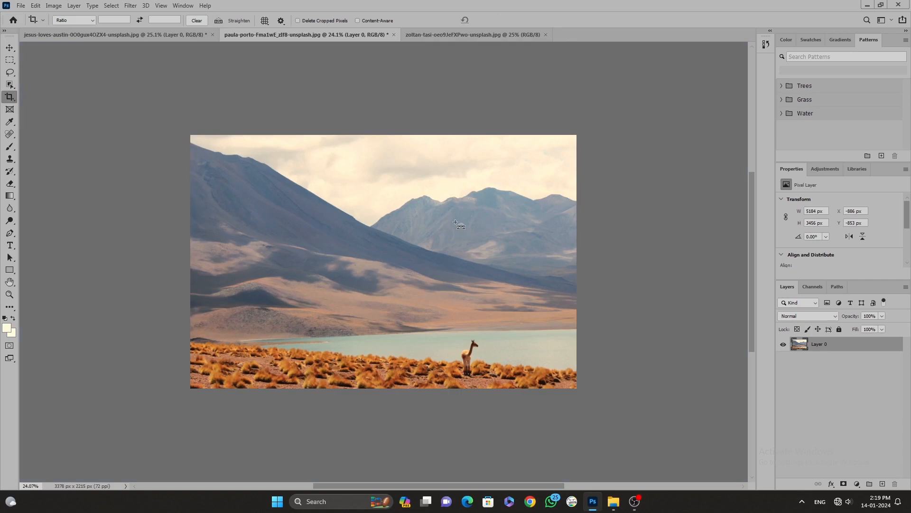
# Undo the crop of the landscape's middle area and turn on Delete Cropped Pixels
pyautogui.hotkey('ctrl', 'z')
pyautogui.press('space')
pyautogui.rightClick(456, 222)
pyautogui.click(478, 230)
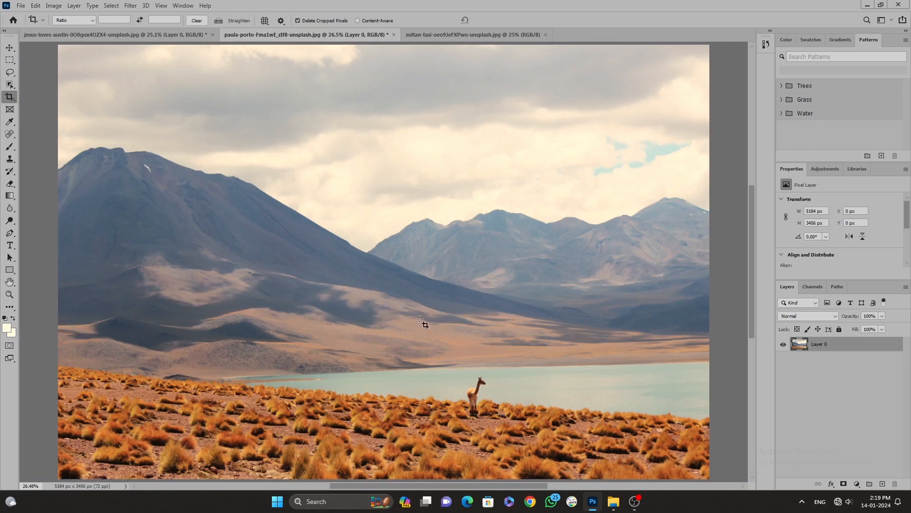
# Crop the landscape around the animal by the lake to about 2060 x 1575 px with Delete Cropped Pixels on
pyautogui.scroll(-1, 414, 298)
pyautogui.click(396, 341)
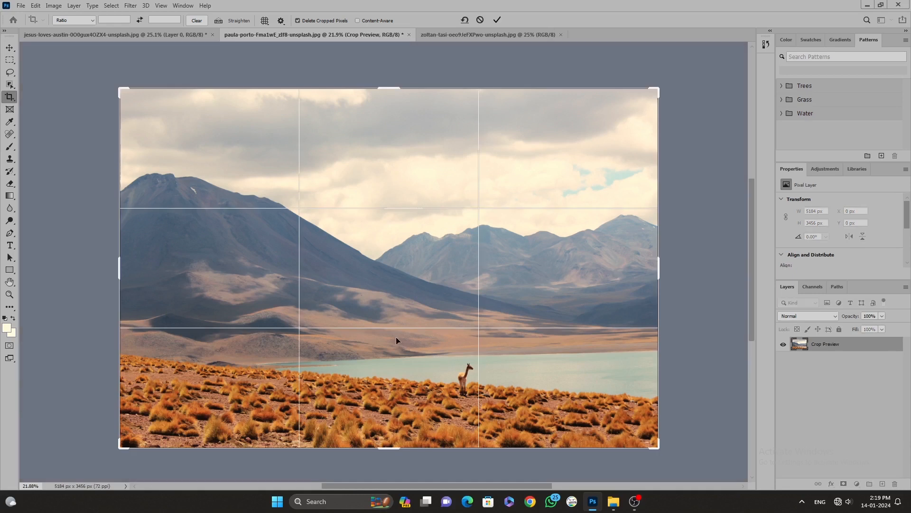
pyautogui.moveTo(122, 89); pyautogui.dragTo(232, 184)
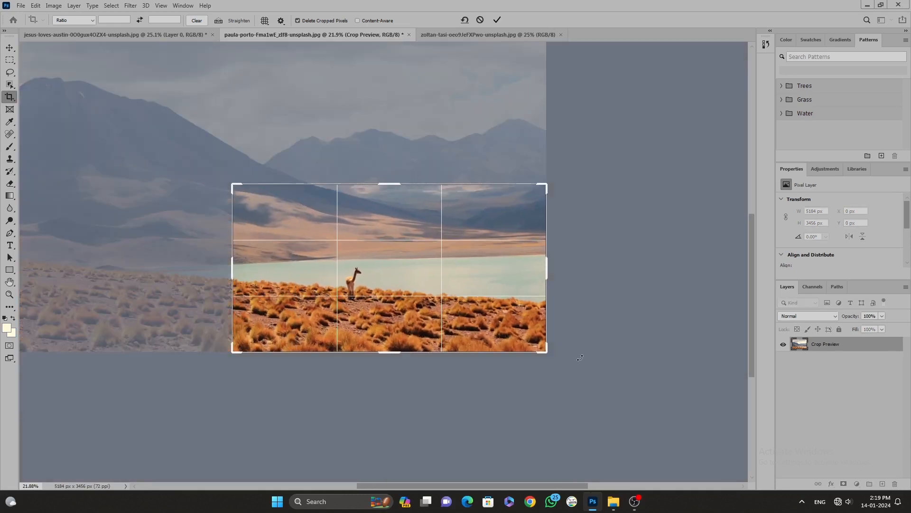
pyautogui.moveTo(548, 354); pyautogui.dragTo(497, 350)
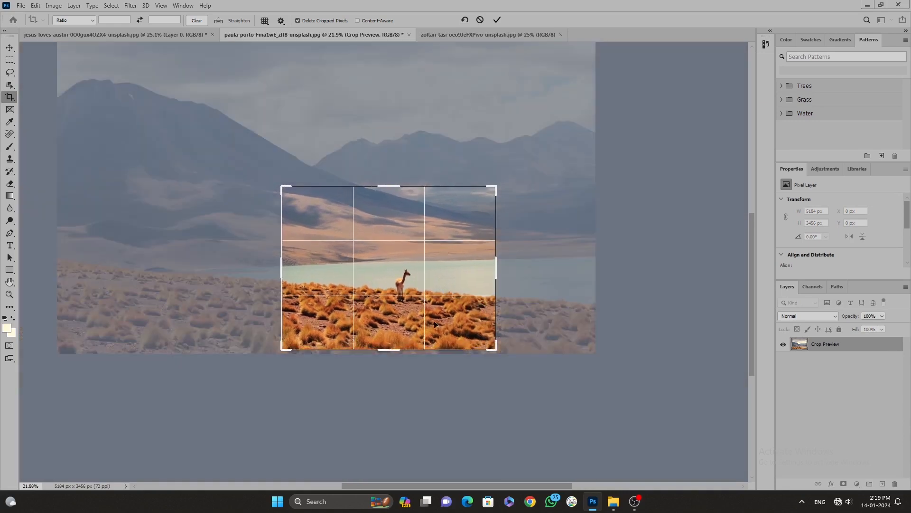
pyautogui.press('Return')
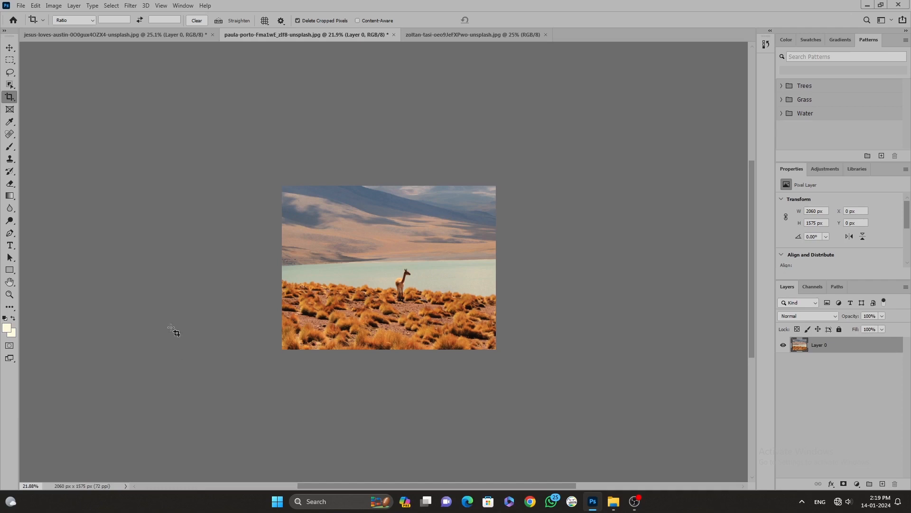
# Reopen the crop frame on the cropped photo to check for hidden pixels, and undo the crop
pyautogui.click(405, 203)
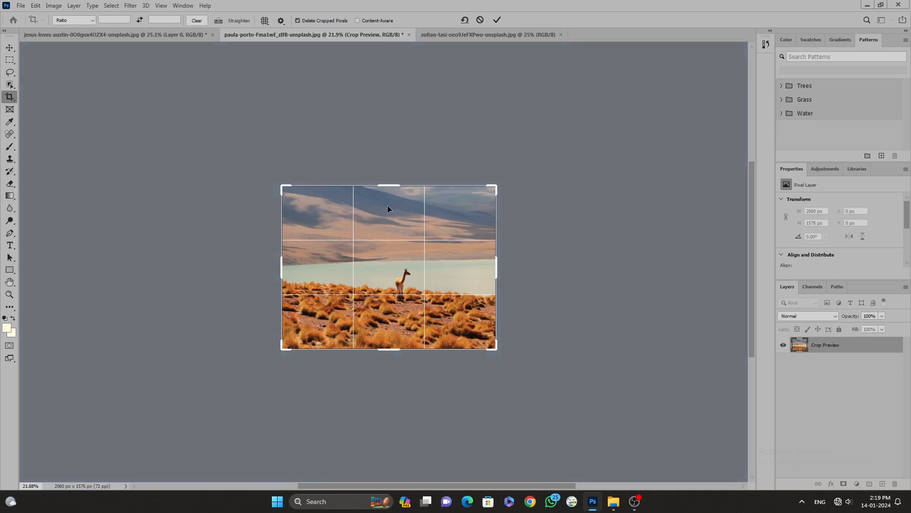
pyautogui.press('Return')
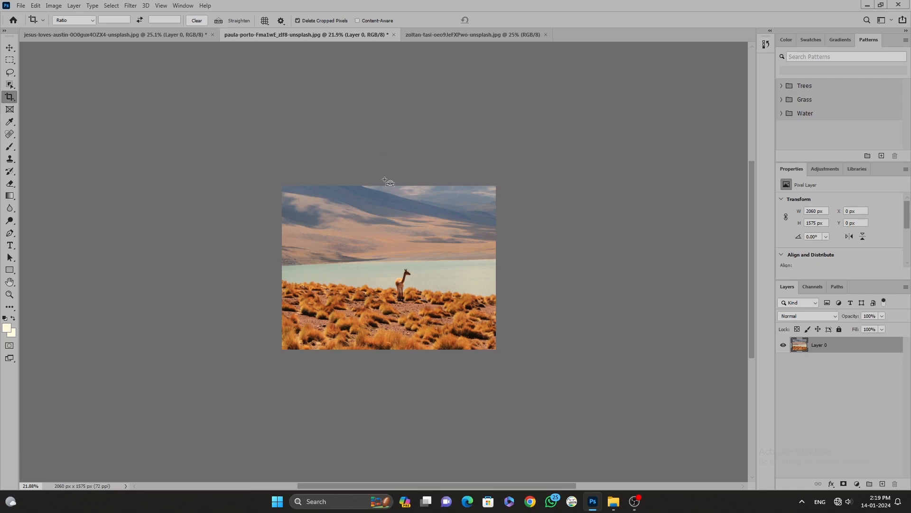
pyautogui.hotkey('ctrl', 'z')
pyautogui.rightClick(421, 226)
pyautogui.click(436, 230)
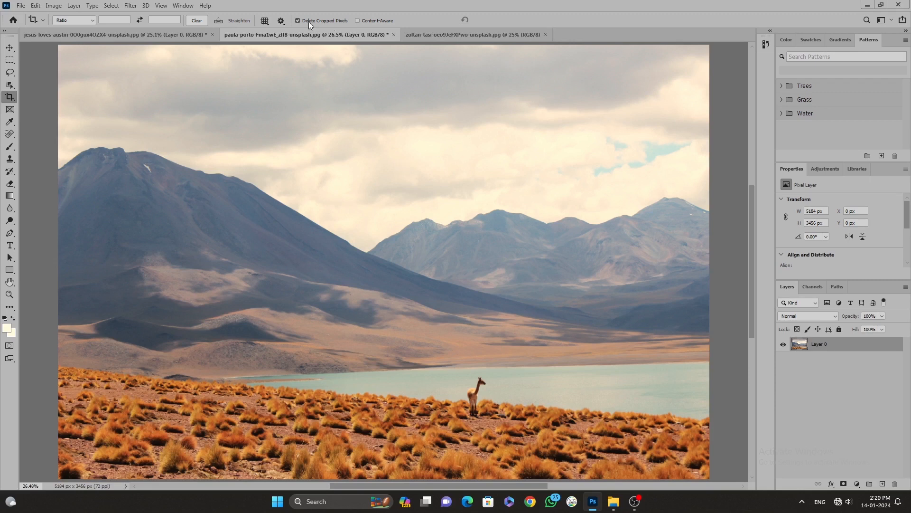
# Crop the mountains to about 1972 x 1674 px with Delete Cropped Pixels off, and undo the crop
pyautogui.moveTo(305, 165); pyautogui.dragTo(559, 383)
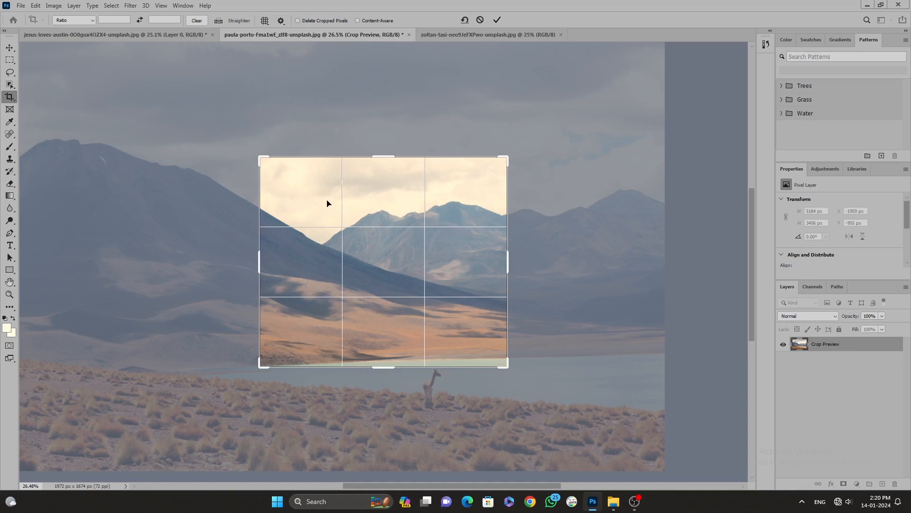
pyautogui.doubleClick(392, 215)
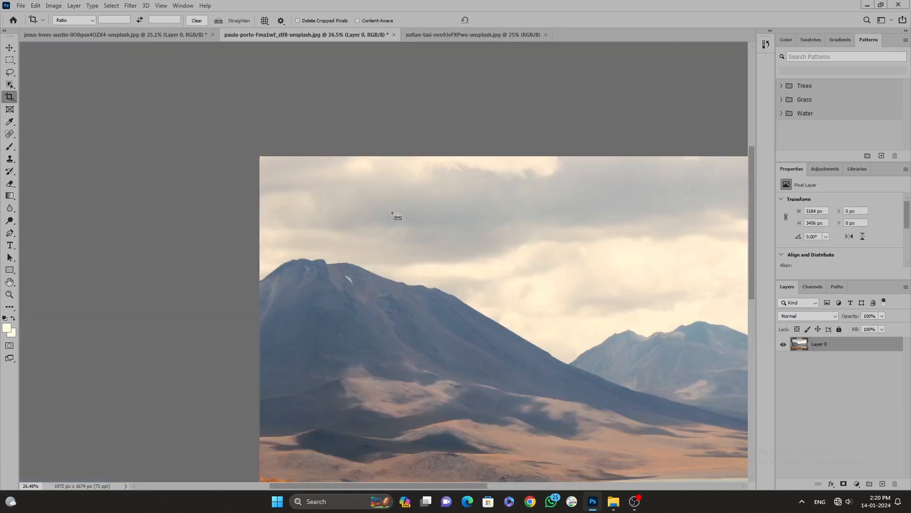
pyautogui.rightClick(404, 242)
pyautogui.click(425, 246)
pyautogui.press('v')
pyautogui.press('c')
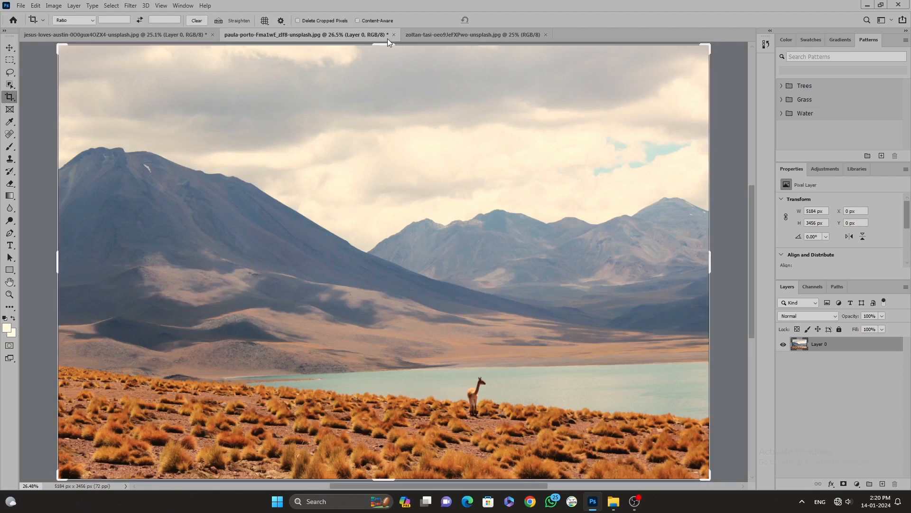
# View the cottage photo and return to the landscape photo
pyautogui.scroll(-1, 435, 190)
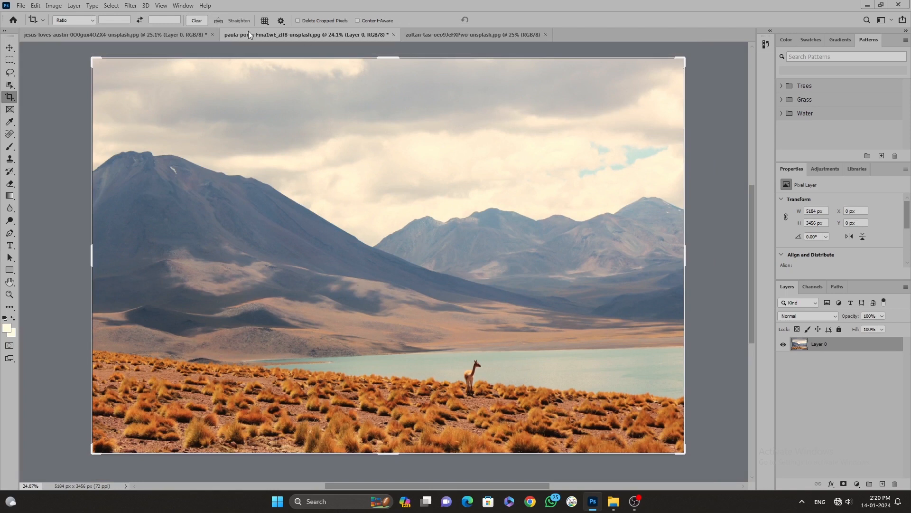
pyautogui.click(435, 38)
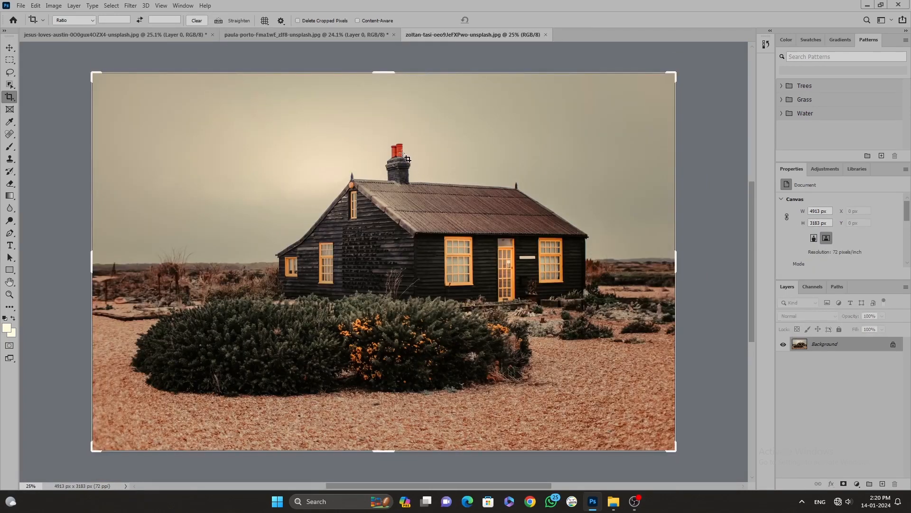
pyautogui.click(358, 38)
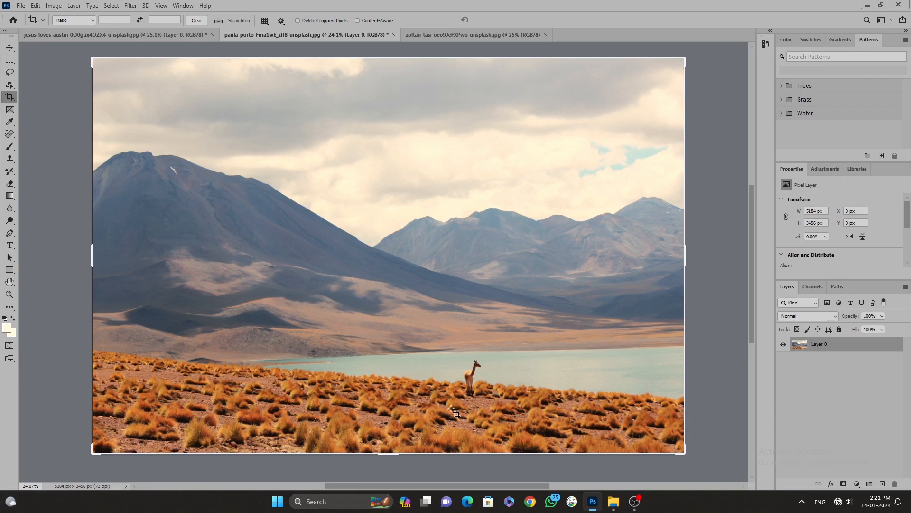
# Turn on Content-Aware, extend the landscape below its lower edge to about 5184 x 3763 px, and undo the extension
pyautogui.moveTo(392, 452); pyautogui.dragTo(391, 461)
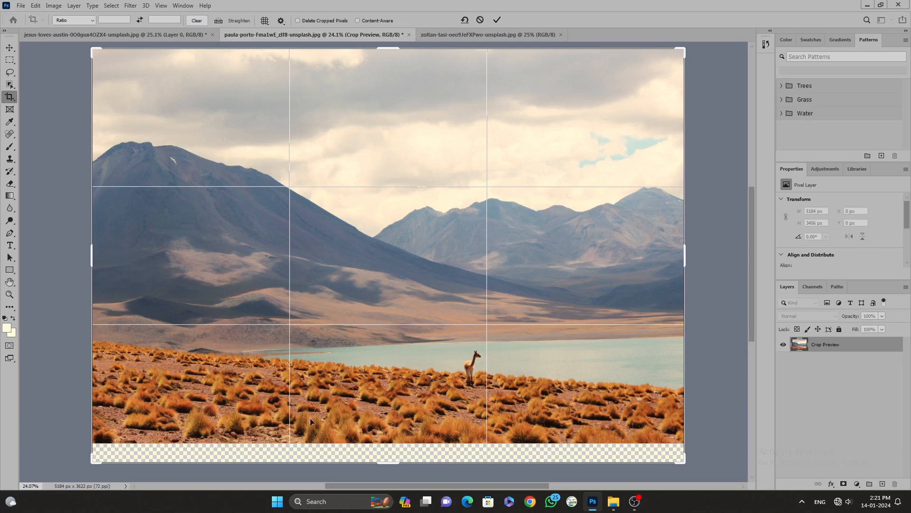
pyautogui.scroll(-3, 345, 408)
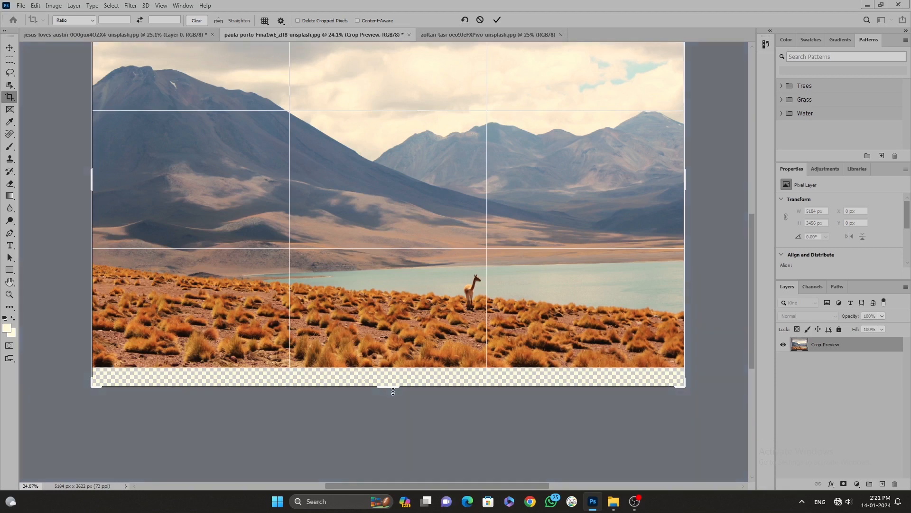
pyautogui.moveTo(394, 387); pyautogui.dragTo(394, 397)
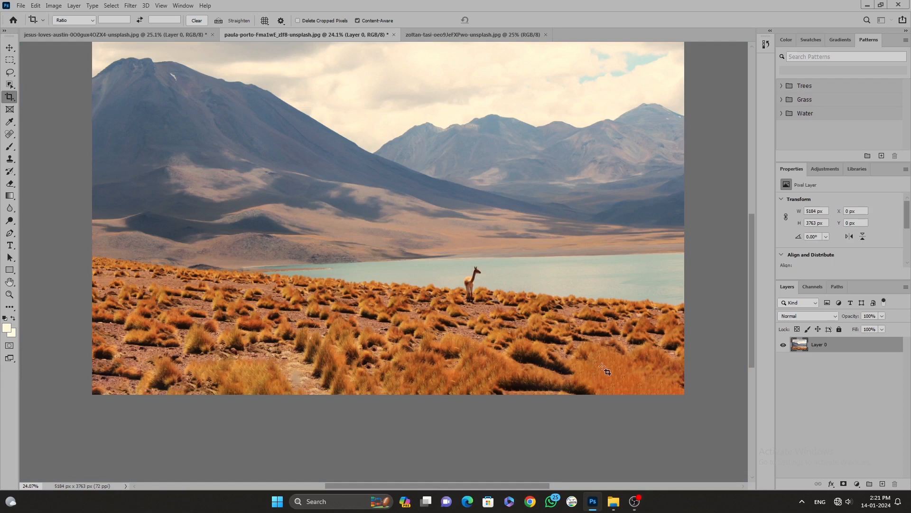
pyautogui.hotkey('ctrl', 'z')
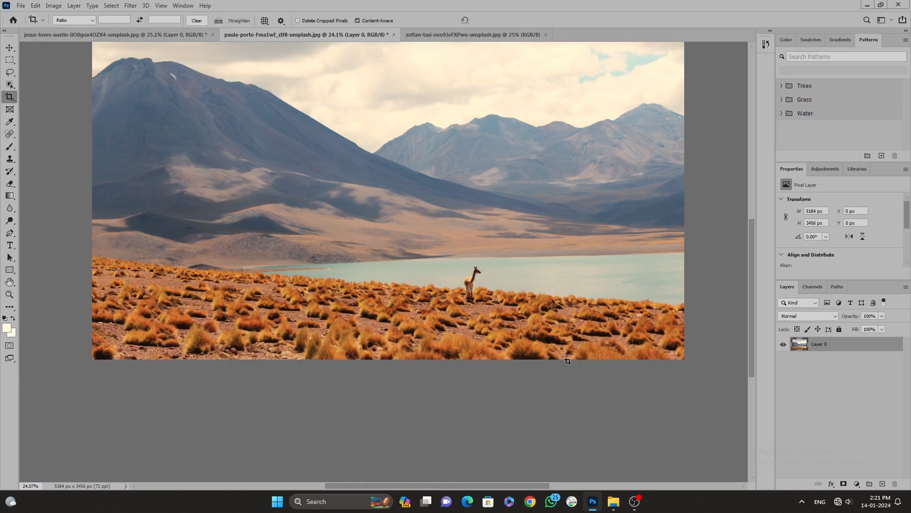
# Extend the landscape downward to about 5184 x 3597 px with Content-Aware on, and undo the extension
pyautogui.click(421, 337)
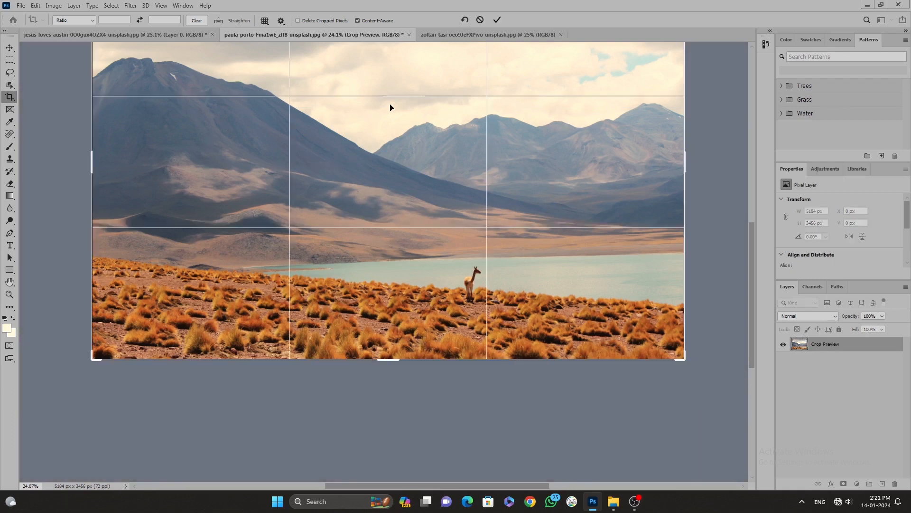
pyautogui.moveTo(388, 362); pyautogui.dragTo(388, 370)
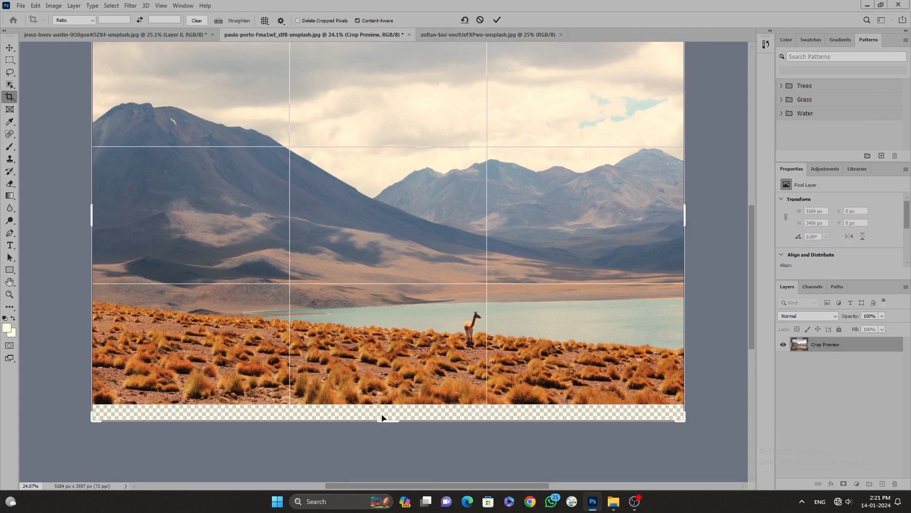
pyautogui.click(497, 19)
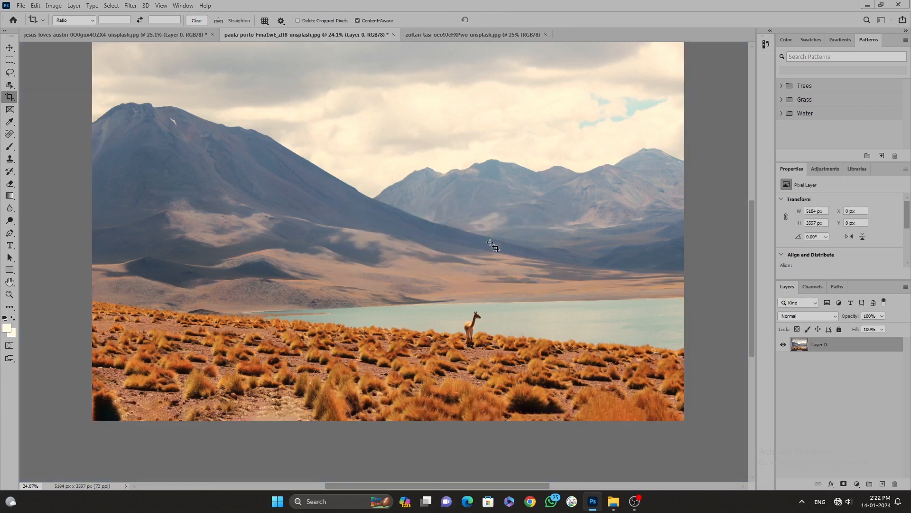
pyautogui.scroll(-1, 351, 418)
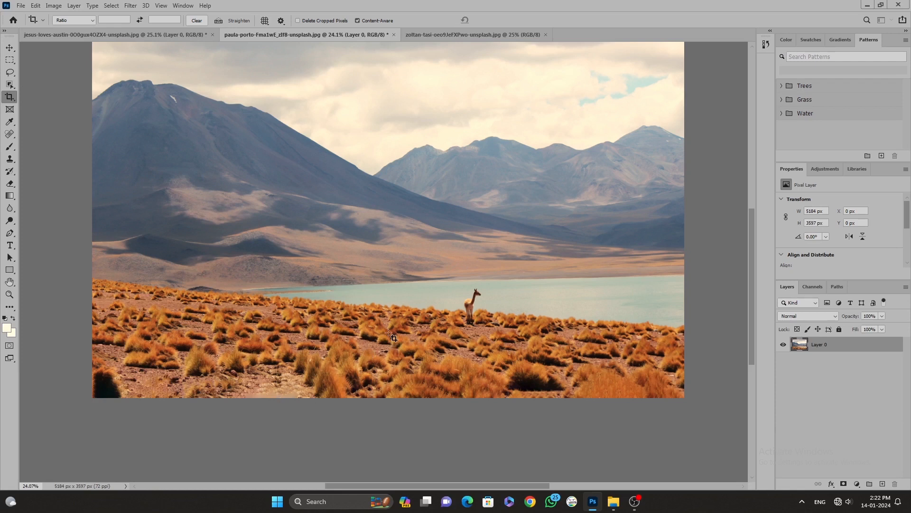
pyautogui.hotkey('ctrl', 'z')
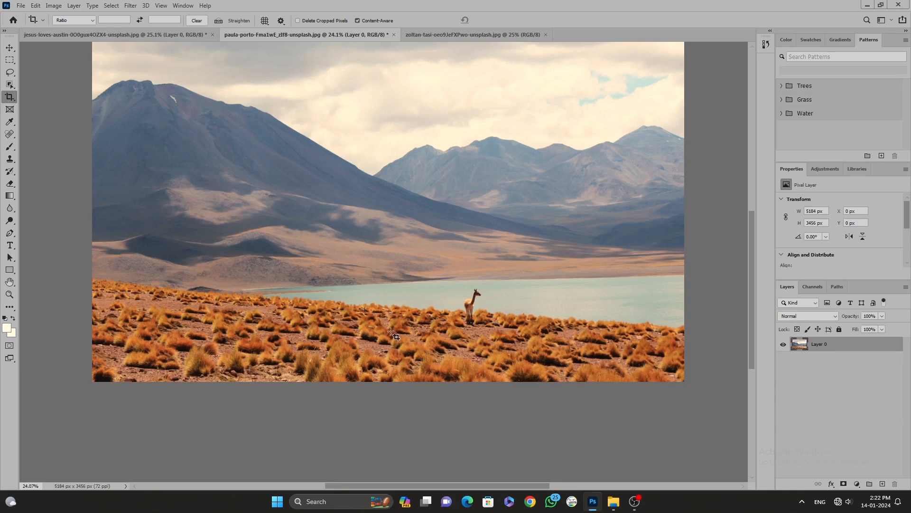
# Switch from the standard Crop tool to the Perspective Crop tool
pyautogui.press('v')
pyautogui.scroll(2, 429, 307)
pyautogui.rightClick(434, 264)
pyautogui.click(448, 271)
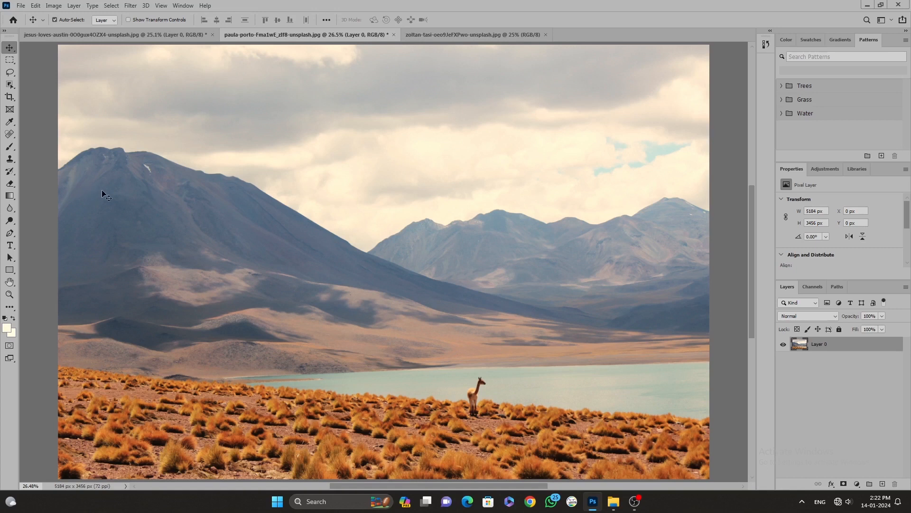
pyautogui.press('c')
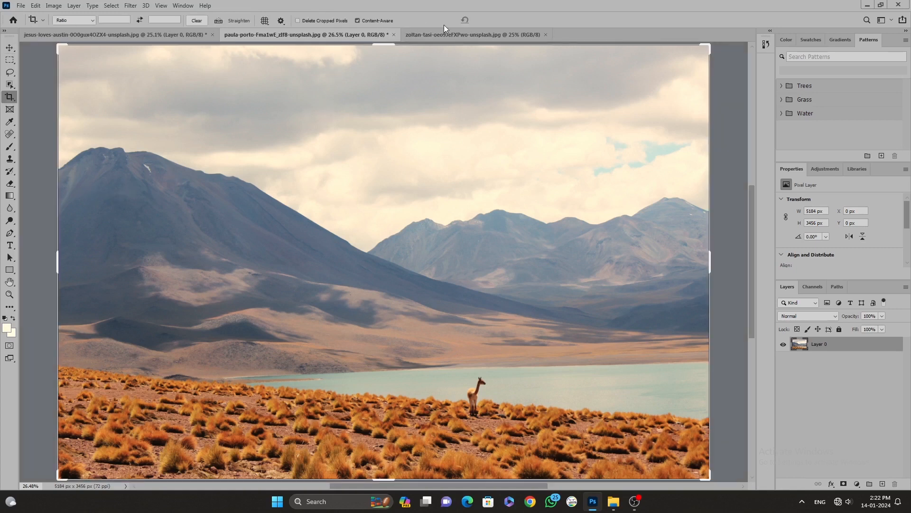
pyautogui.rightClick(14, 98)
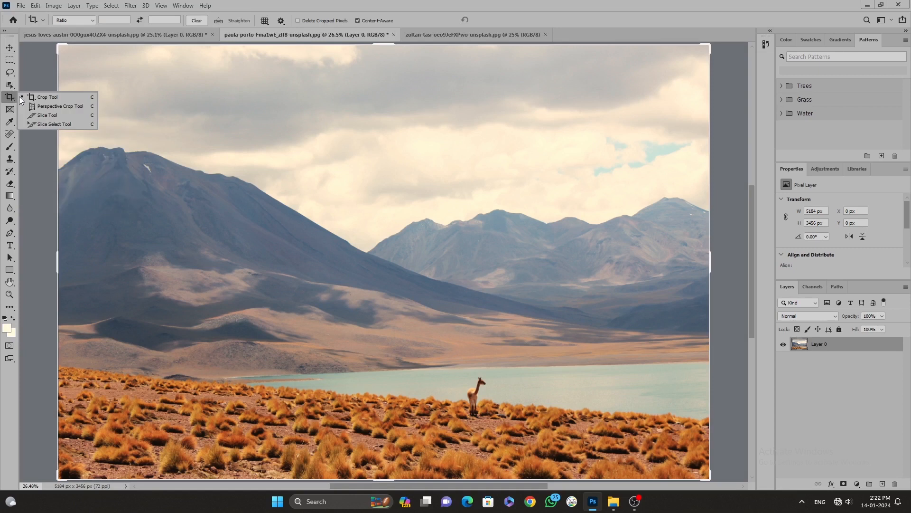
pyautogui.click(47, 109)
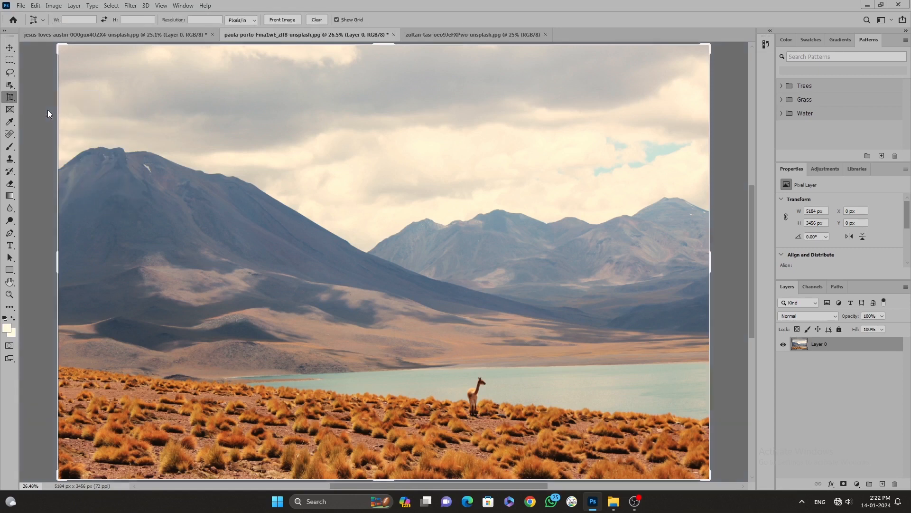
# In the cottage photo, perspective-crop the front wall with its door and two windows to about 1438 x 613 px
pyautogui.click(457, 36)
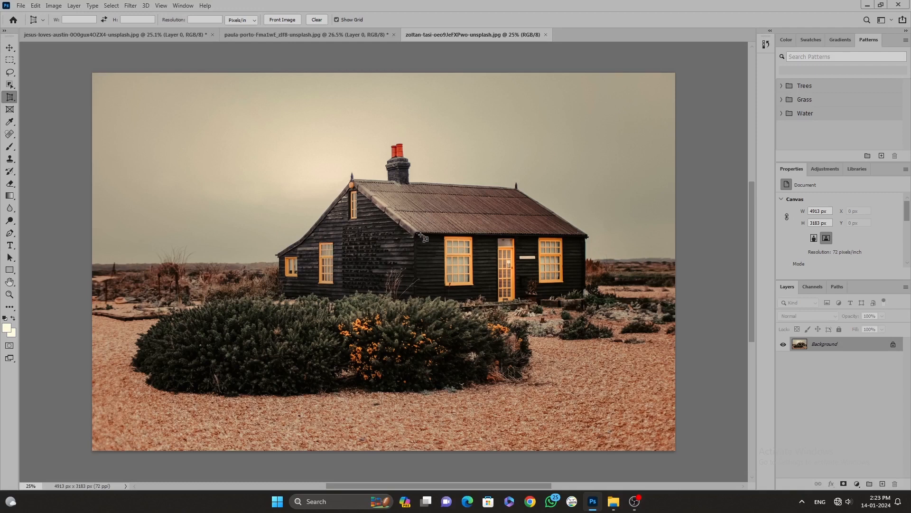
pyautogui.click(416, 233)
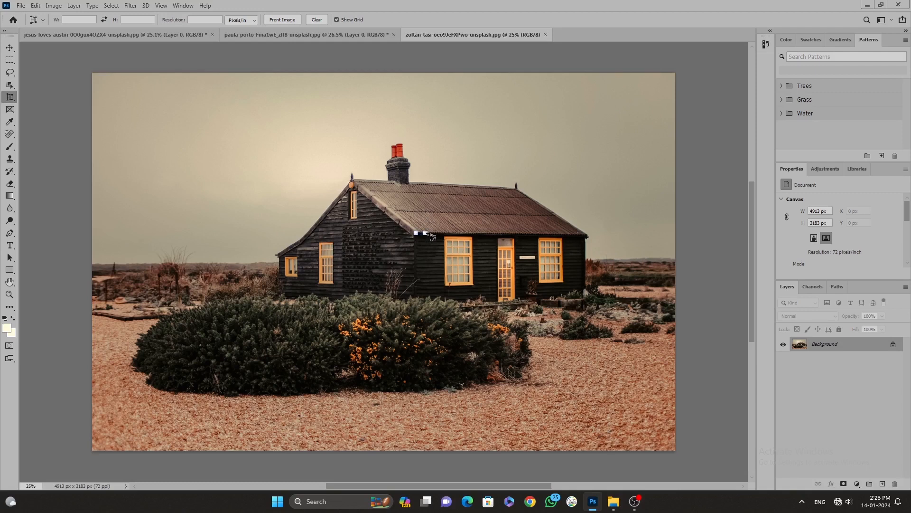
pyautogui.click(585, 236)
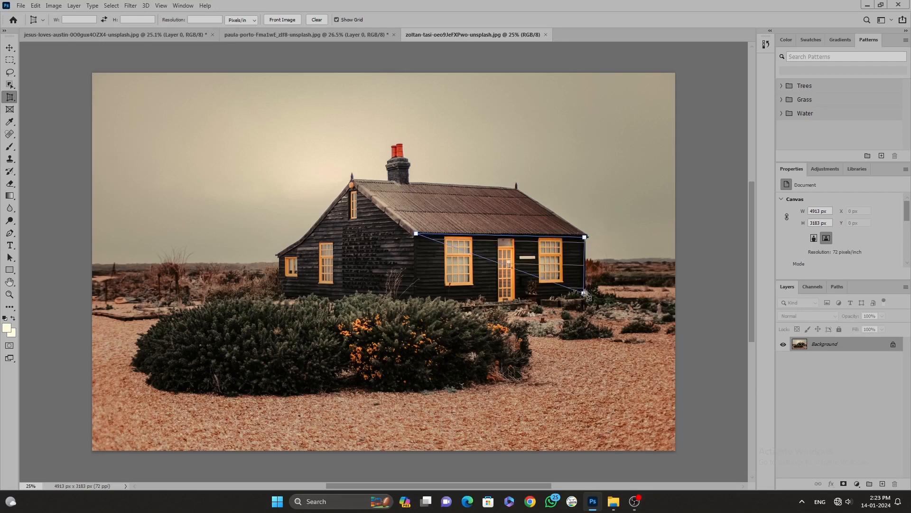
pyautogui.click(583, 297)
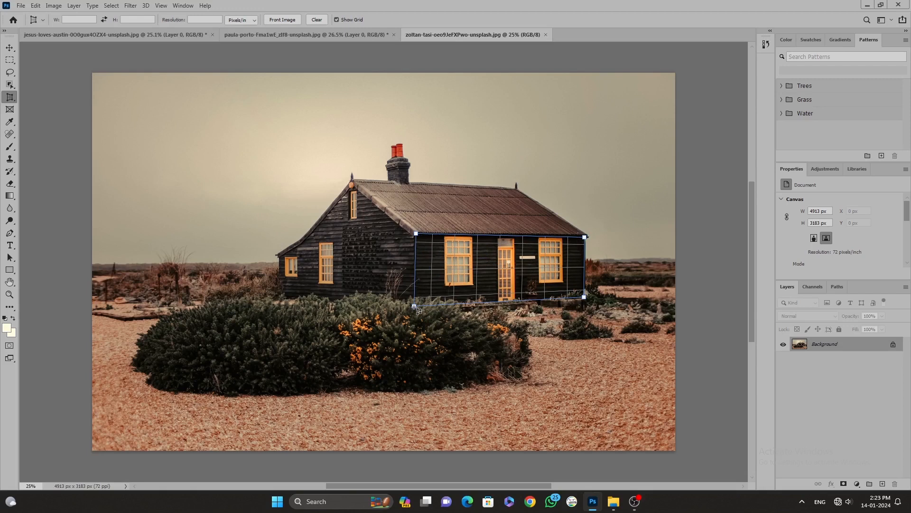
pyautogui.click(414, 305)
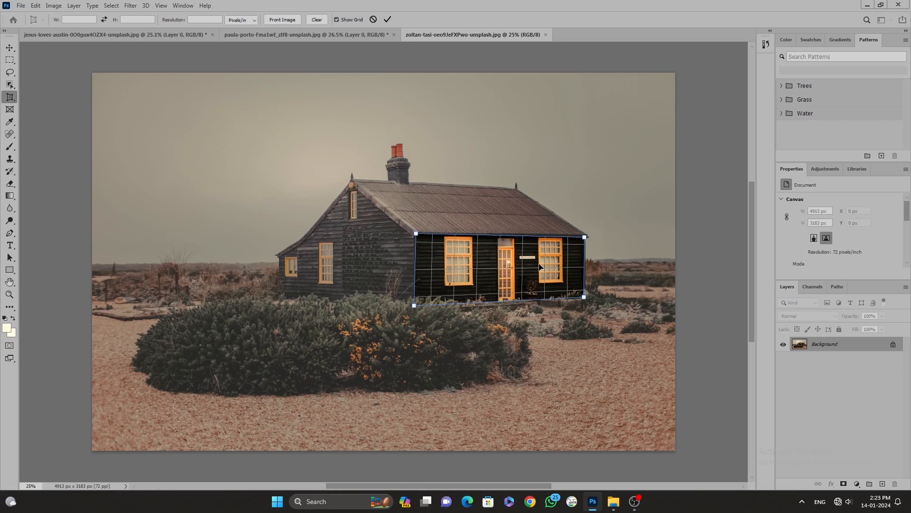
pyautogui.press('Return')
pyautogui.rightClick(149, 94)
pyautogui.click(187, 99)
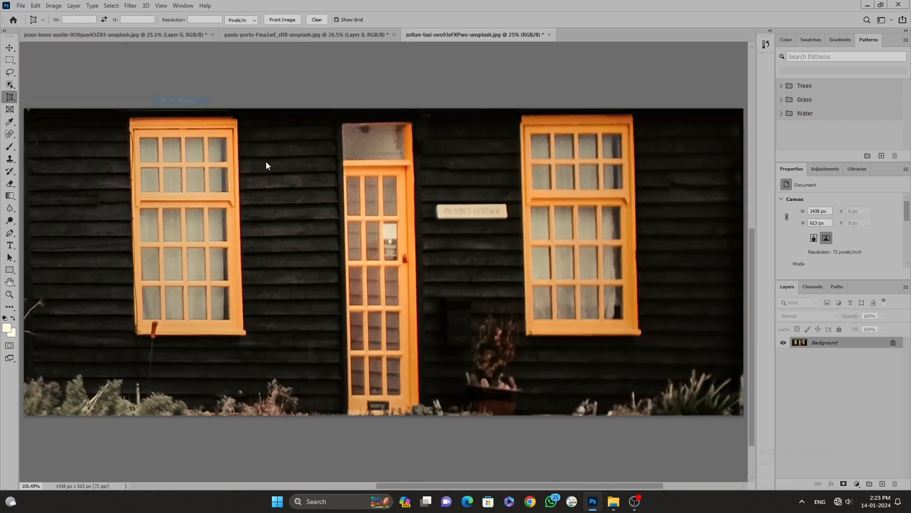
# Undo the perspective crop of the cottage wall and fit the whole photo on screen
pyautogui.rightClick(407, 237)
pyautogui.click(417, 240)
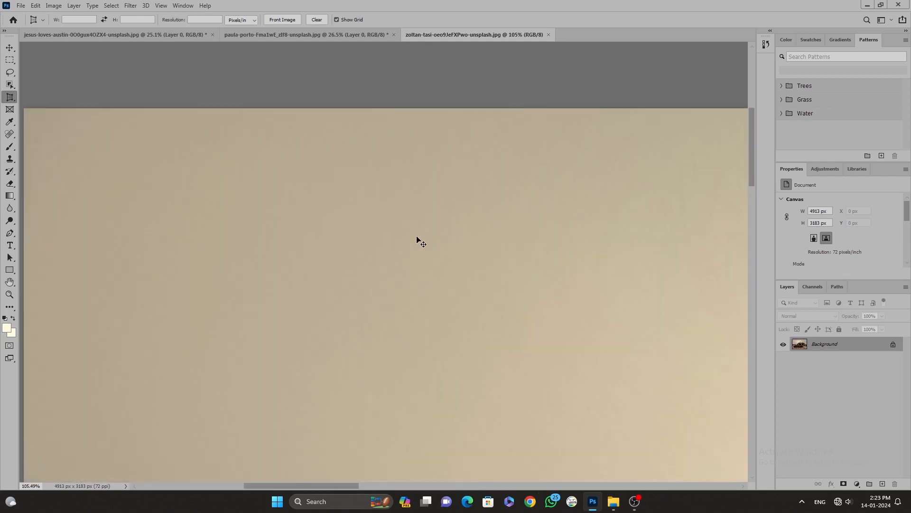
pyautogui.rightClick(416, 235)
pyautogui.click(439, 241)
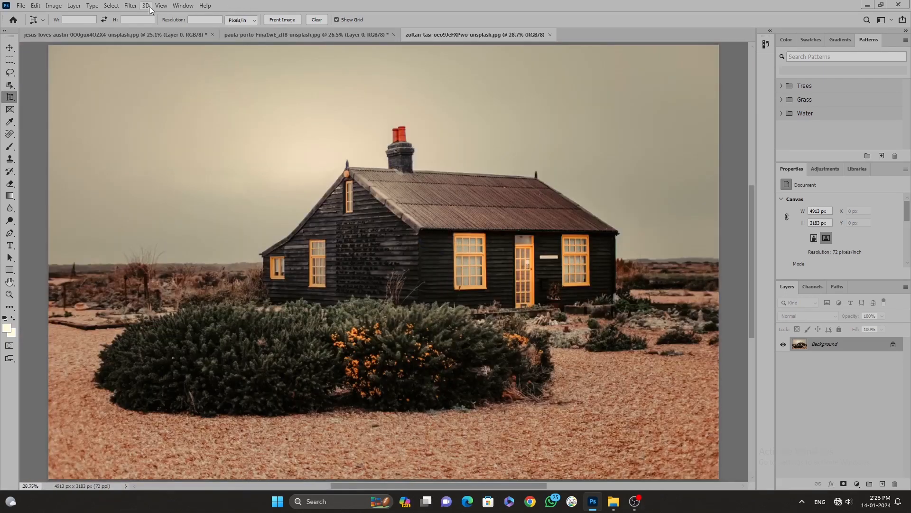
# Open the portrait photo of the red building from the HIGH WALLPEPER folder on Local Disk (F:)
pyautogui.click(613, 502)
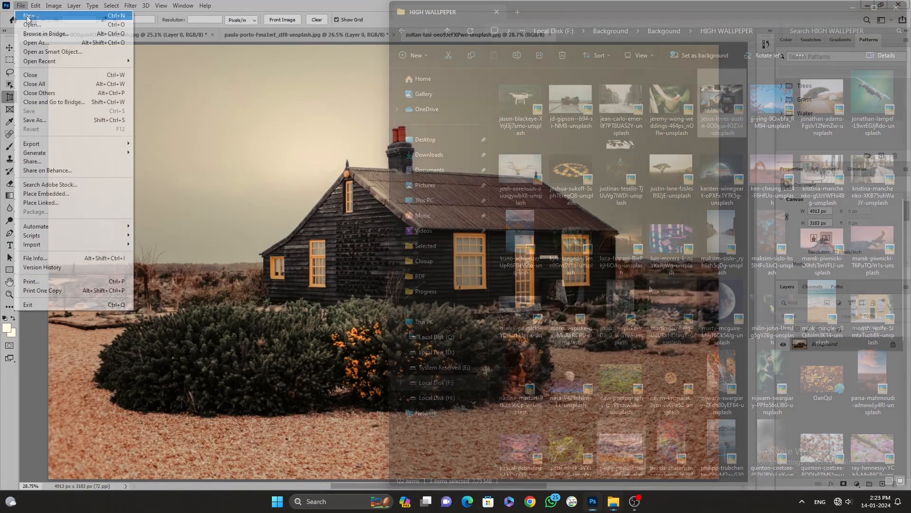
pyautogui.click(24, 30)
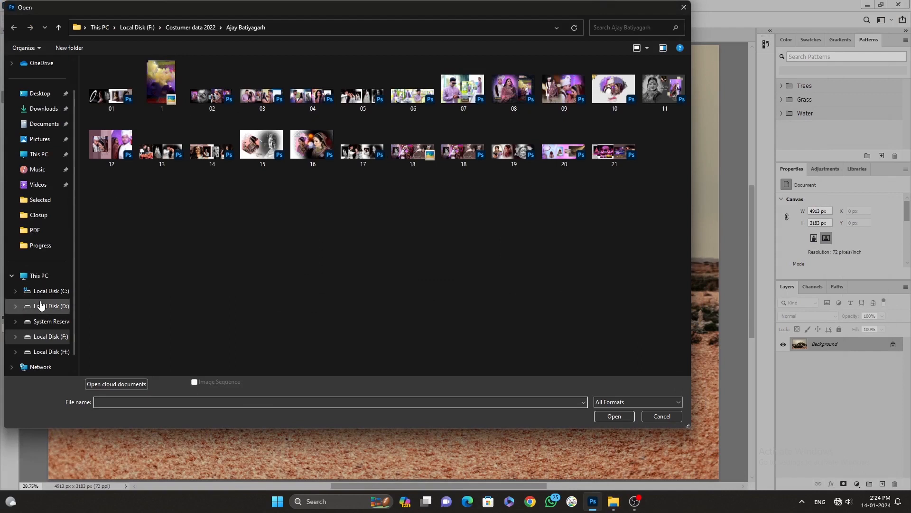
pyautogui.click(47, 336)
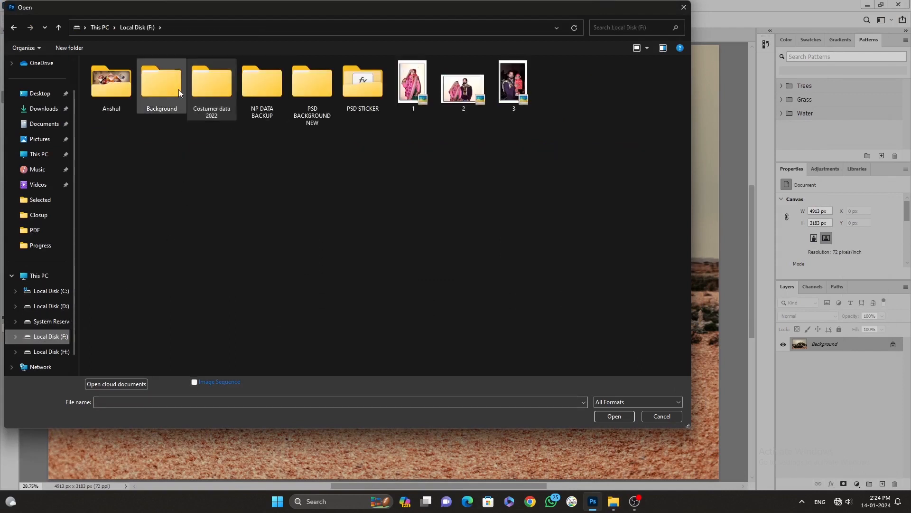
pyautogui.doubleClick(178, 90)
pyautogui.doubleClick(98, 91)
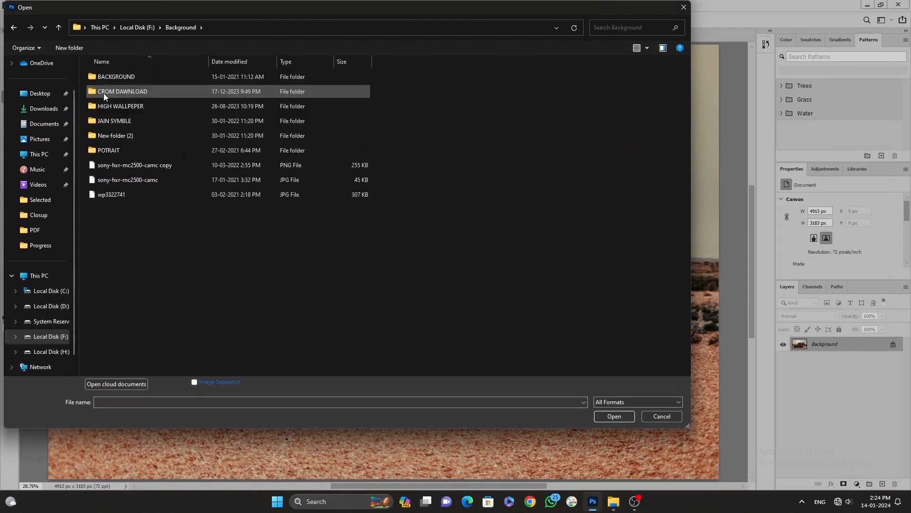
pyautogui.doubleClick(122, 109)
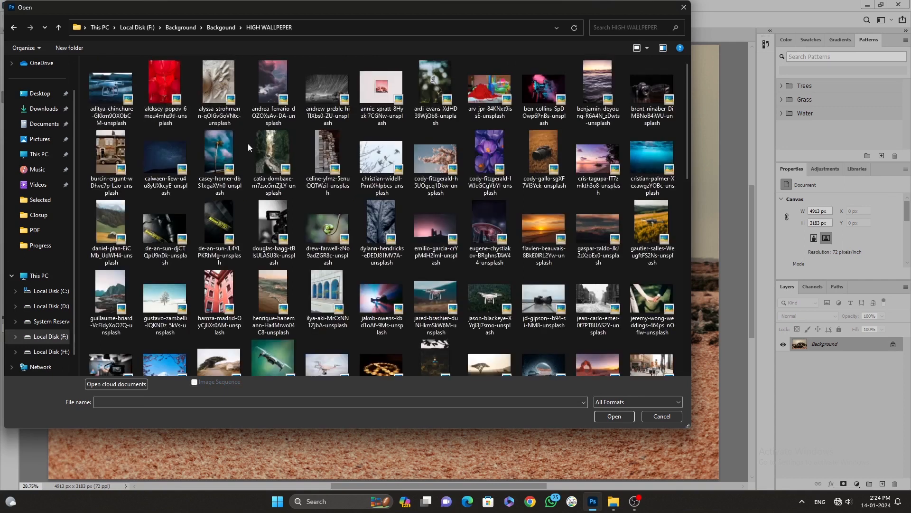
pyautogui.click(219, 299)
pyautogui.doubleClick(220, 302)
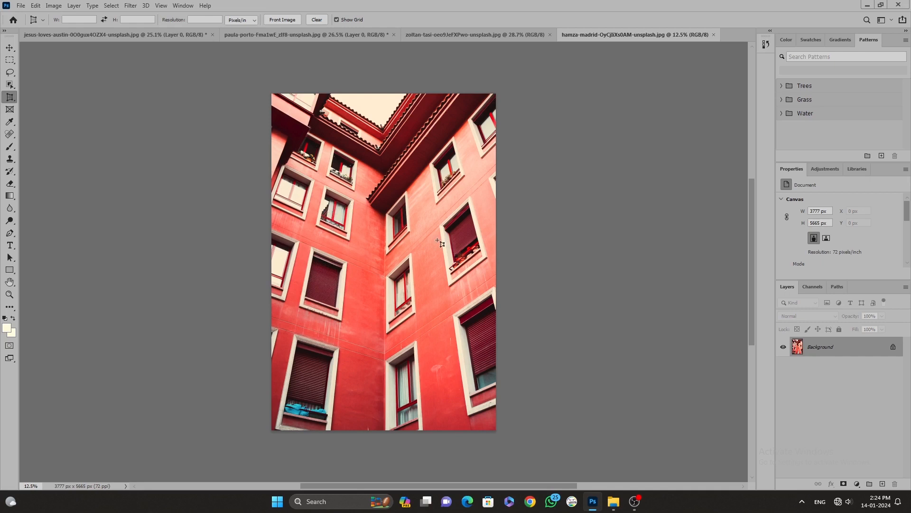
# Perspective-crop the red building photo to the tilted shuttered window with flower pots, about 872 x 1604 px
pyautogui.press('alt')
pyautogui.scroll(3, 456, 205)
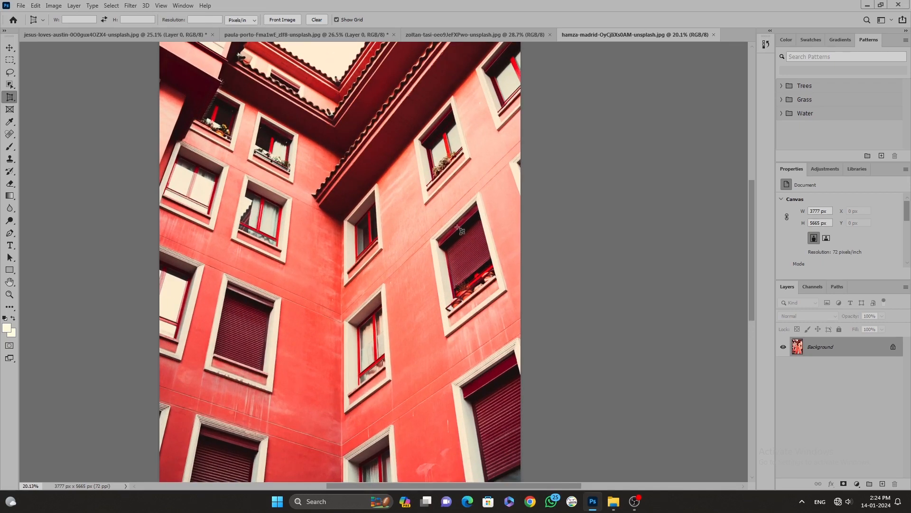
pyautogui.click(430, 238)
pyautogui.click(478, 192)
pyautogui.click(506, 291)
pyautogui.click(446, 337)
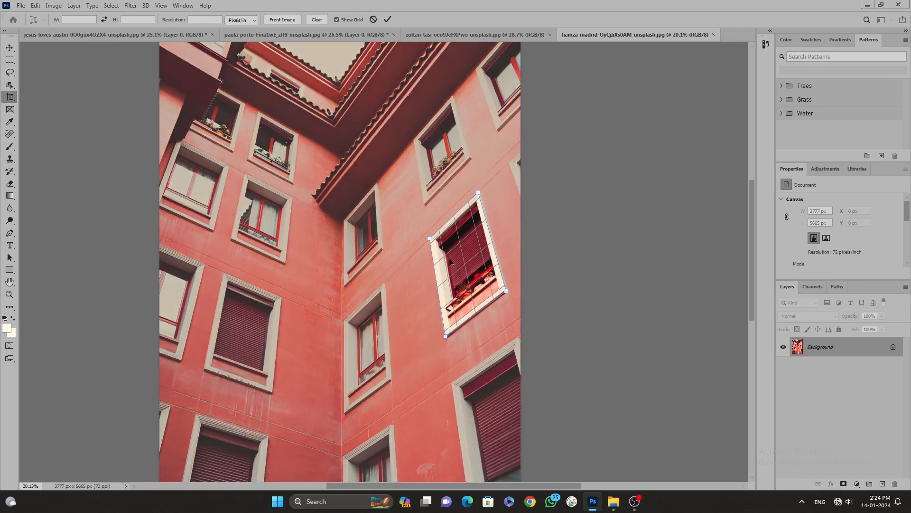
pyautogui.press('Return')
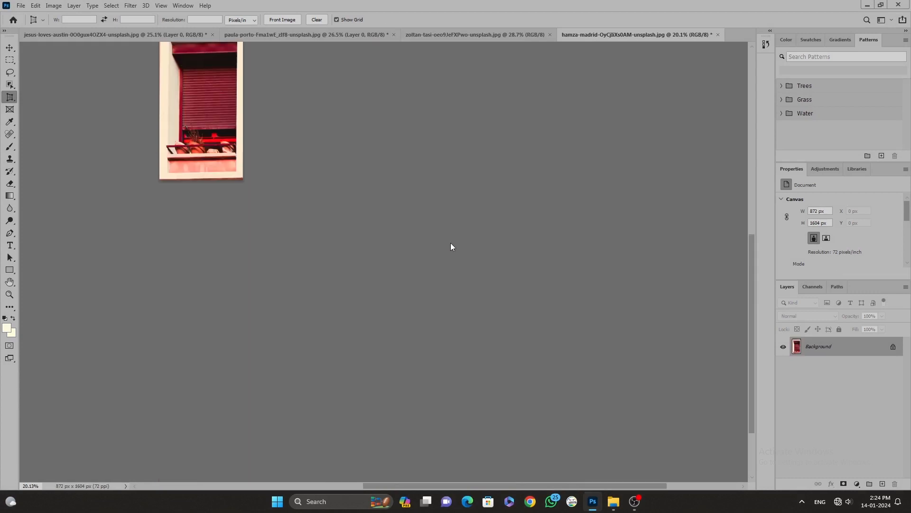
pyautogui.rightClick(206, 112)
pyautogui.click(237, 124)
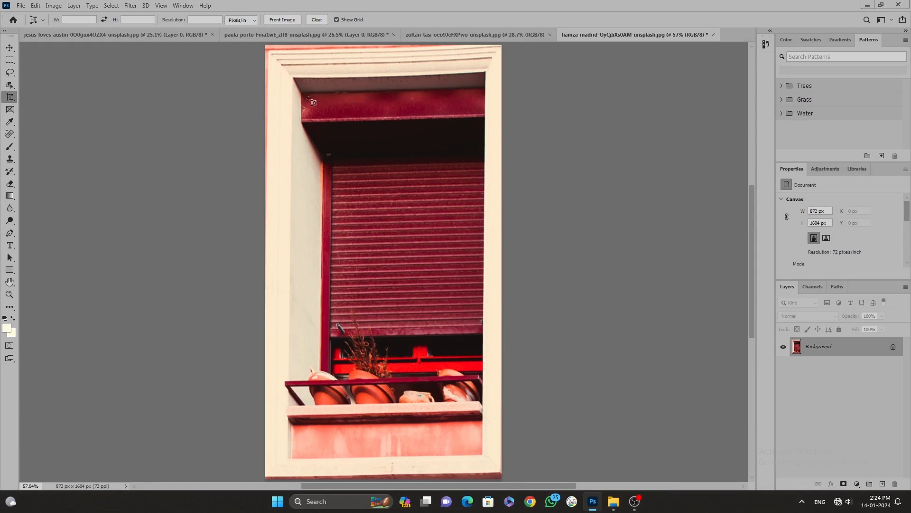
# Undo the perspective crop of the shuttered window and switch to the Move tool
pyautogui.rightClick(401, 229)
pyautogui.click(426, 233)
pyautogui.hotkey('ctrl', 'z')
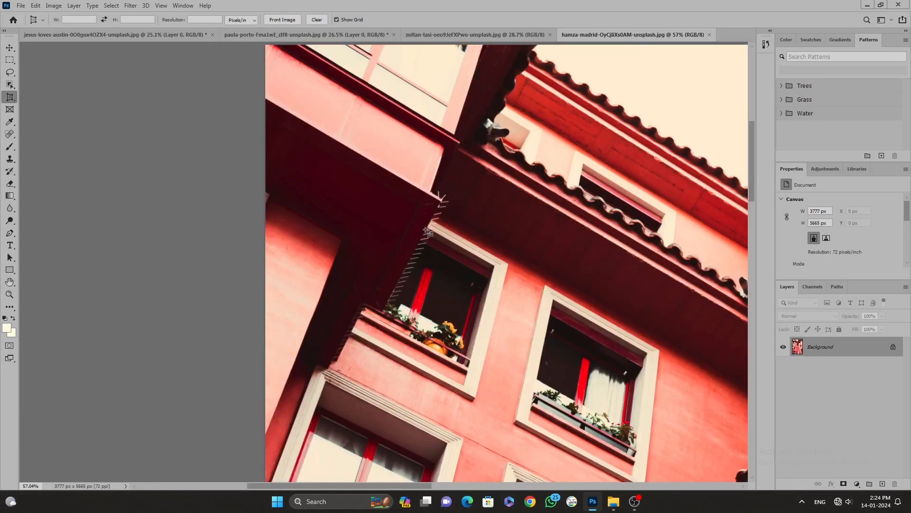
pyautogui.press('v')
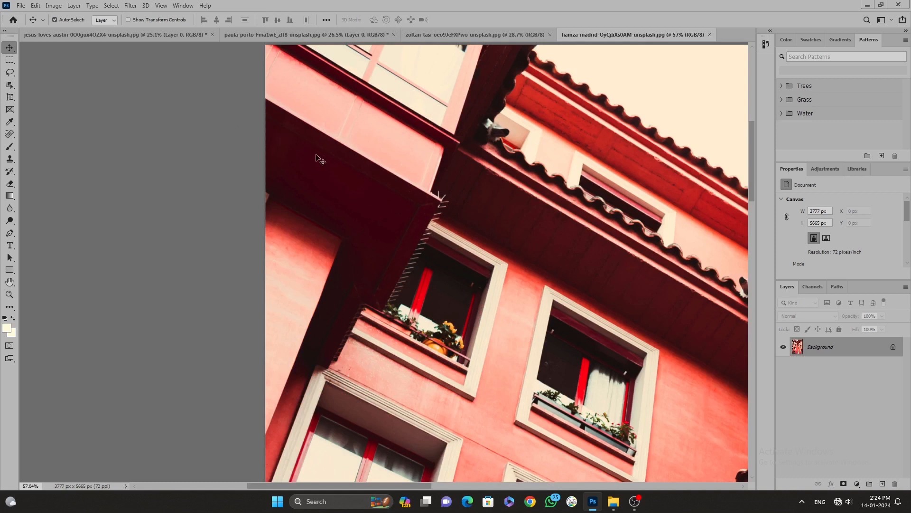
# Open the photo of the concrete underpass with the red mural from the HIGH WALLPEPER folder
pyautogui.click(25, 9)
pyautogui.click(32, 24)
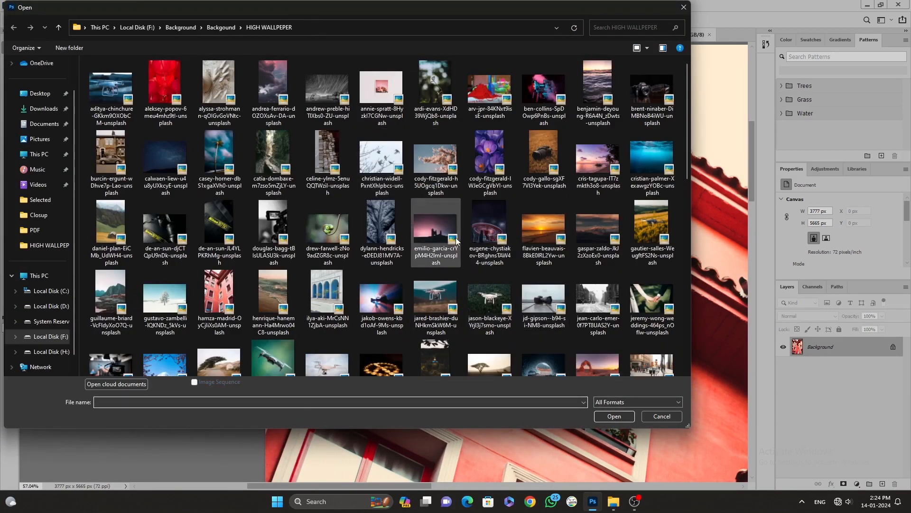
pyautogui.scroll(-5, 484, 280)
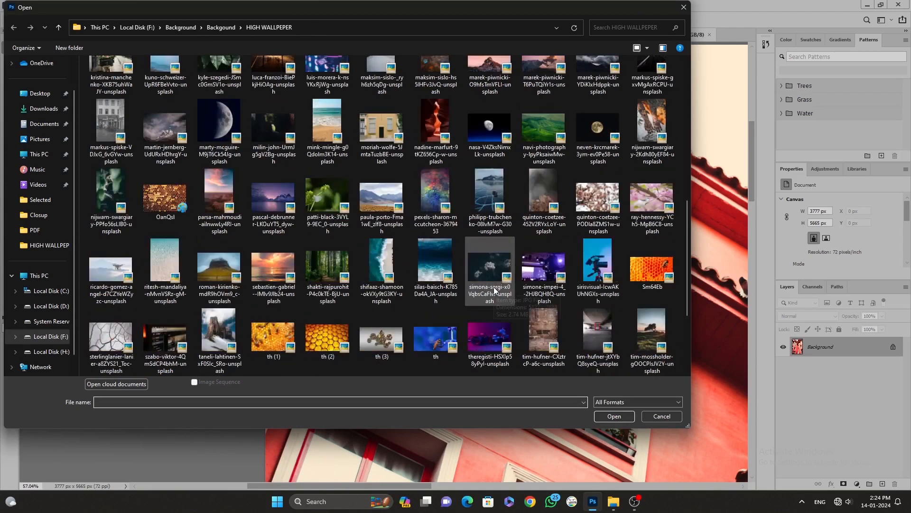
pyautogui.scroll(-2, 493, 287)
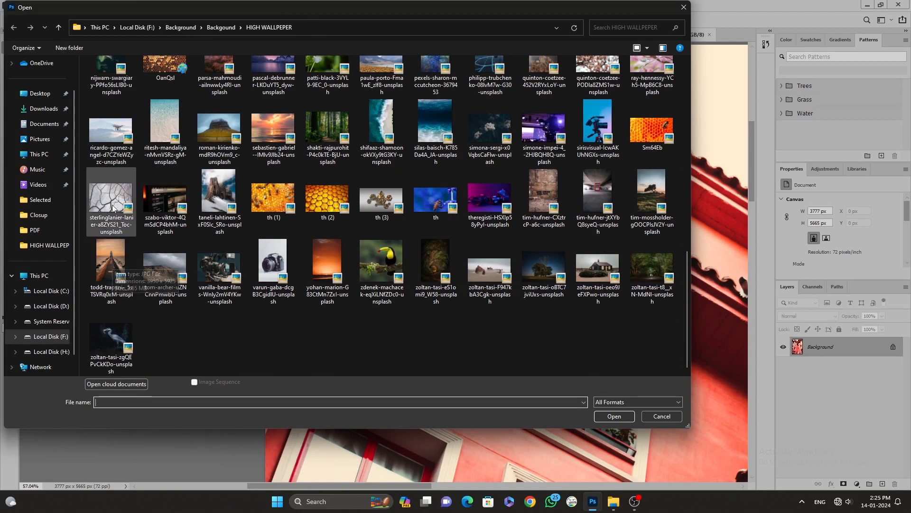
pyautogui.scroll(3, 147, 227)
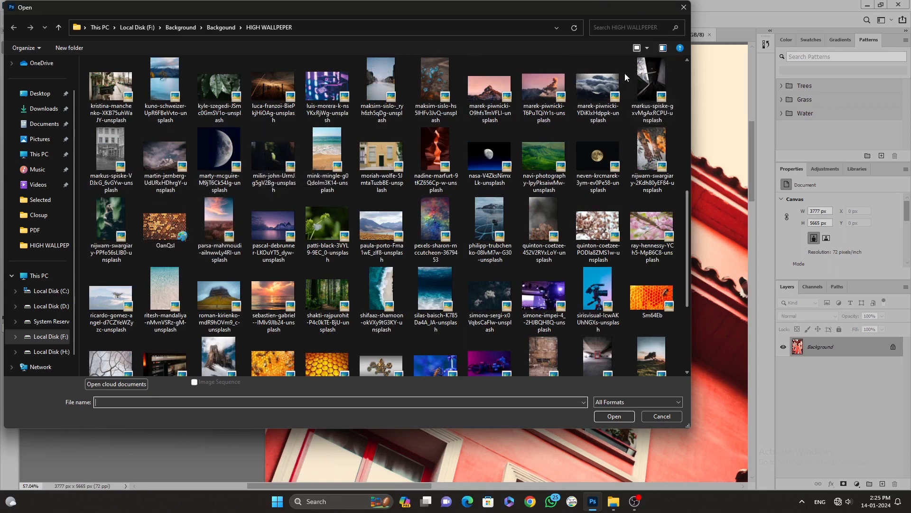
pyautogui.click(654, 85)
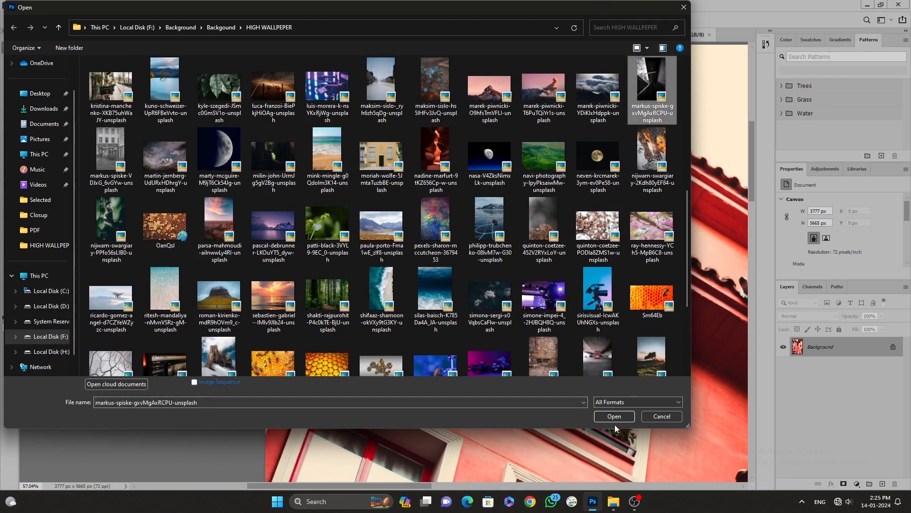
pyautogui.click(597, 358)
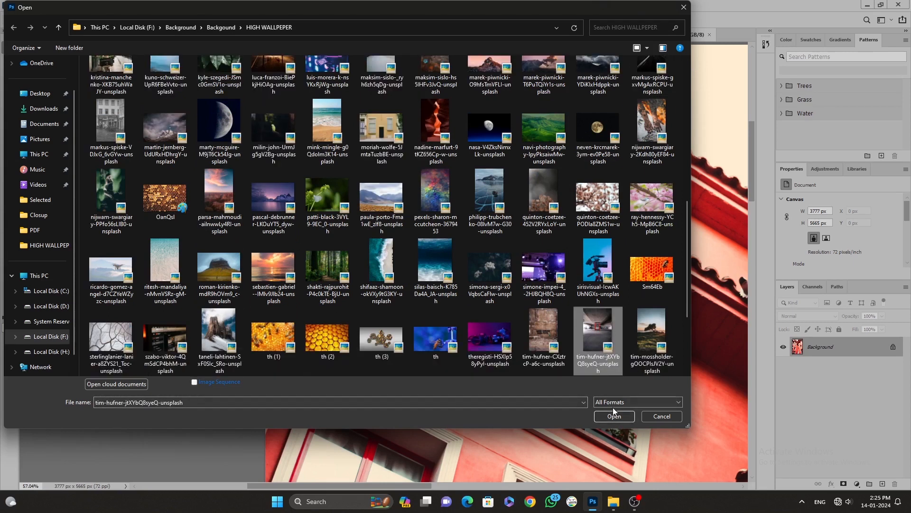
pyautogui.click(614, 417)
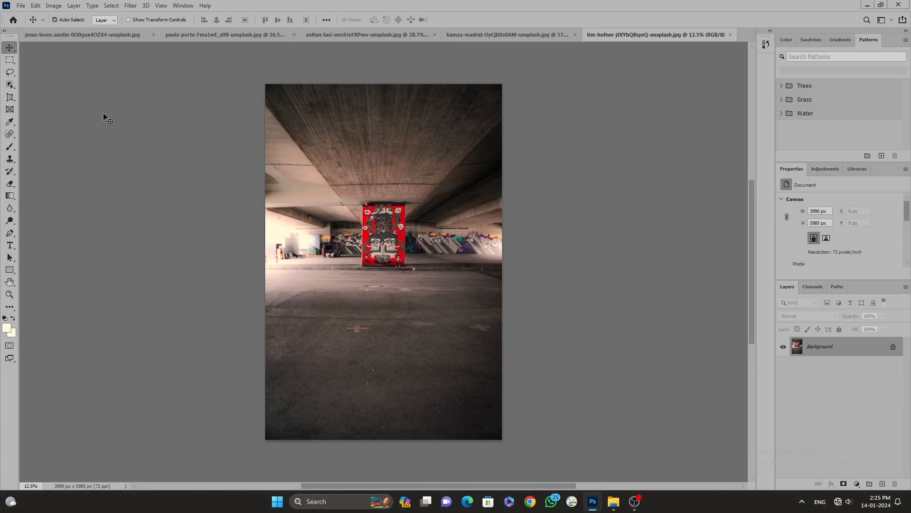
# Switch back to the standard Crop tool and set its aspect option to Ratio
pyautogui.press('c')
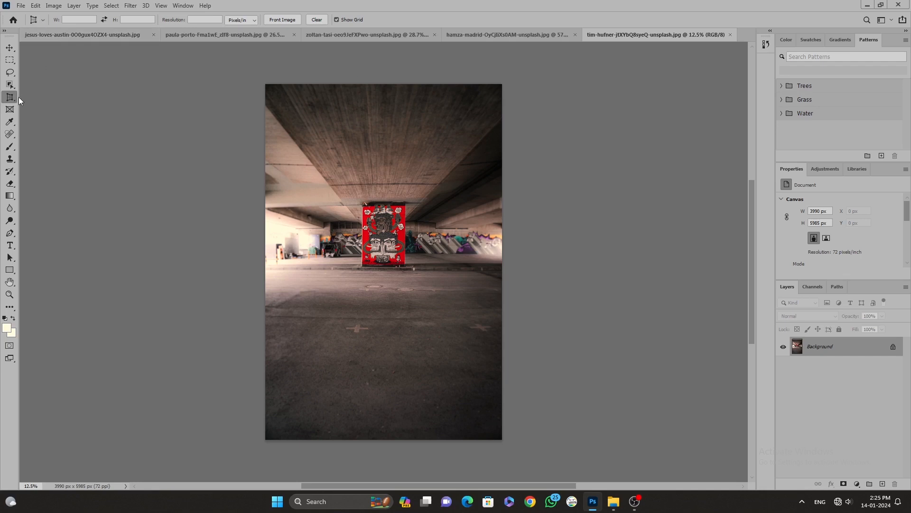
pyautogui.rightClick(7, 98)
pyautogui.click(43, 96)
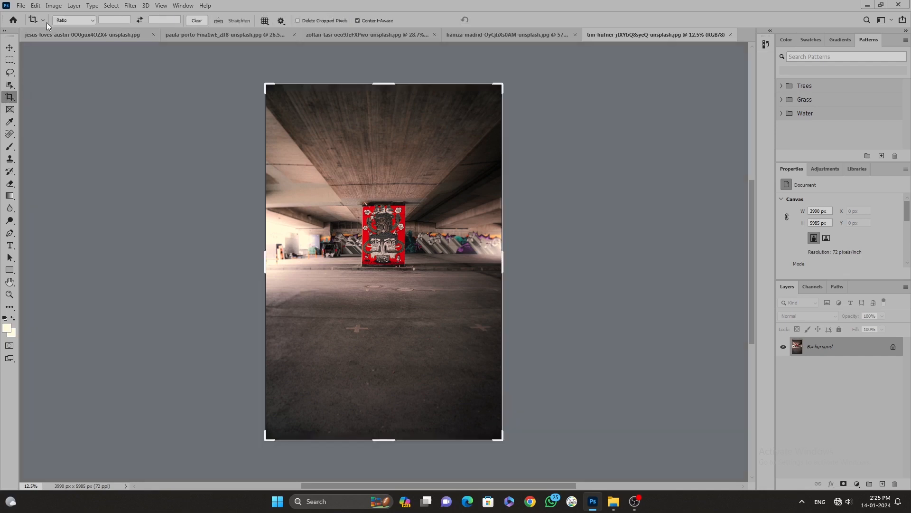
pyautogui.click(93, 21)
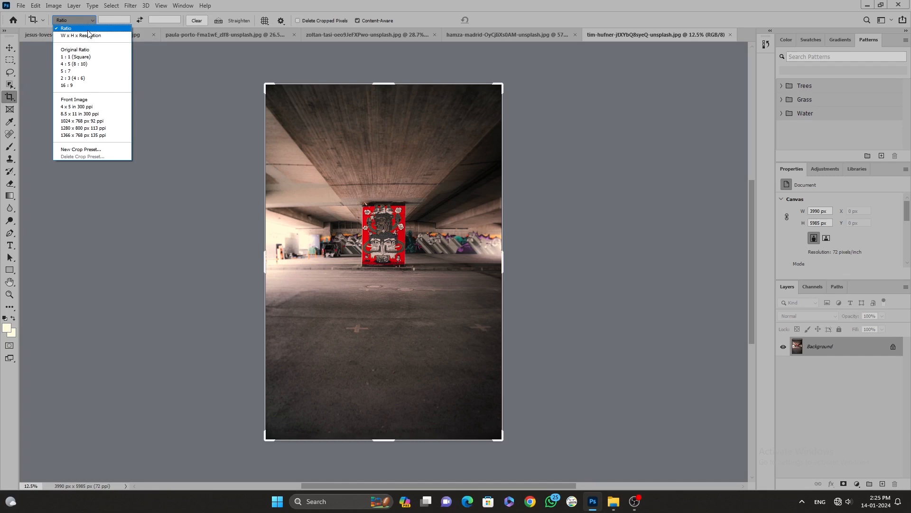
pyautogui.click(88, 29)
# Crop the underpass photo closely around the red mural to about 1208 x 1702 px and fit the result on screen
pyautogui.moveTo(266, 85); pyautogui.dragTo(306, 133)
pyautogui.moveTo(456, 390); pyautogui.dragTo(420, 314)
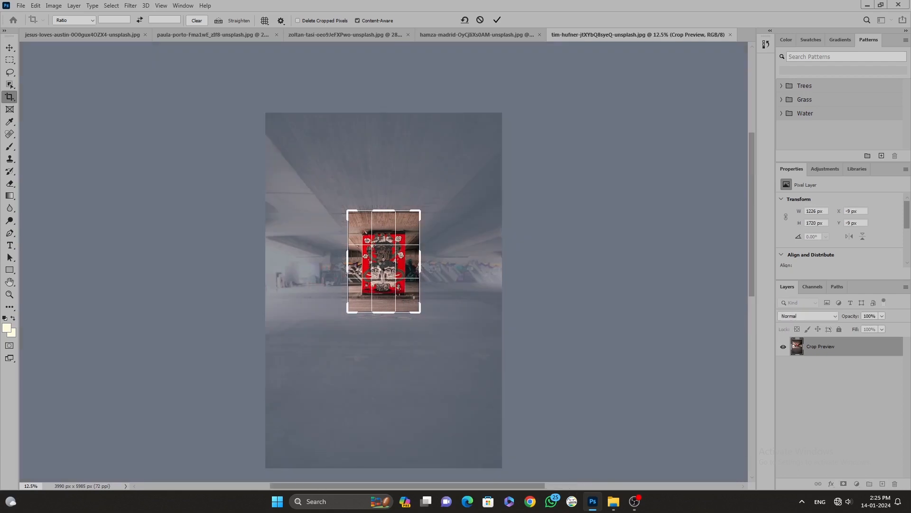
pyautogui.press('Return')
pyautogui.hotkey('ctrl', '0')
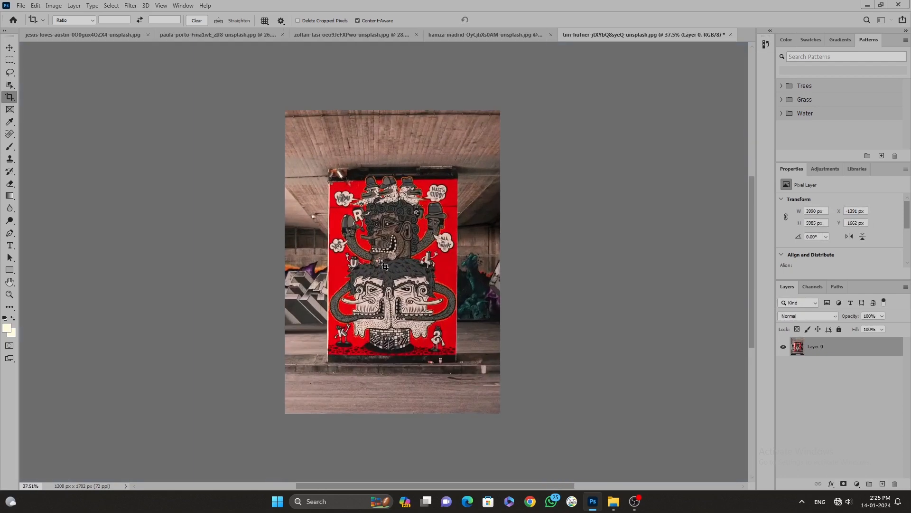
pyautogui.click(394, 264)
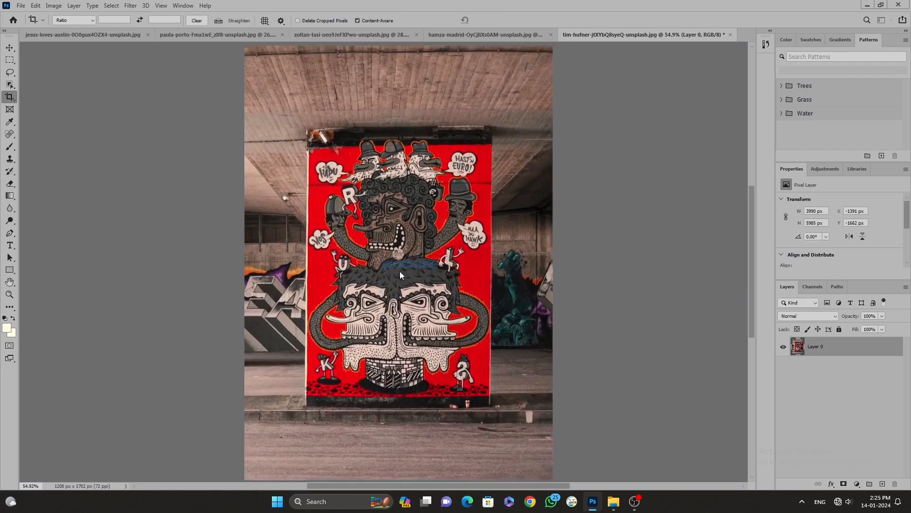
# Undo the crop around the mural and show the available crop and slice tools
pyautogui.hotkey('ctrl', 'z')
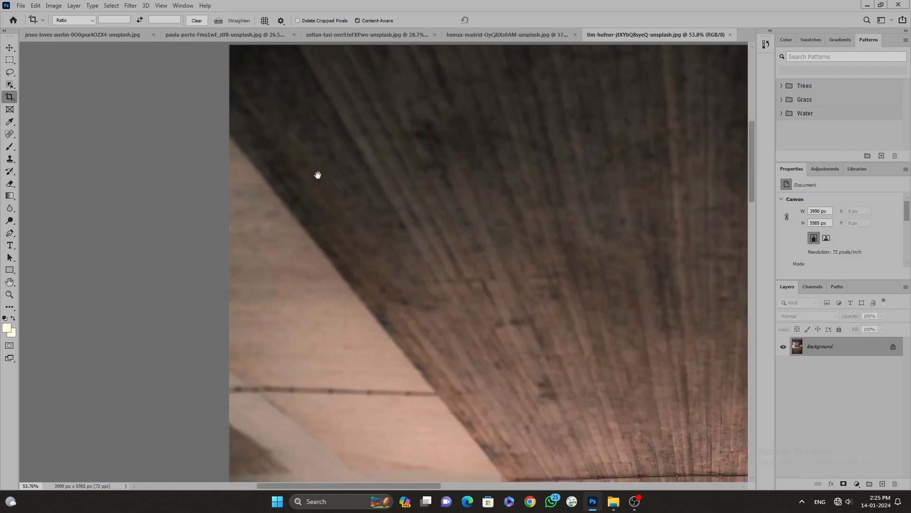
pyautogui.hotkey('ctrl', '0')
pyautogui.rightClick(15, 87)
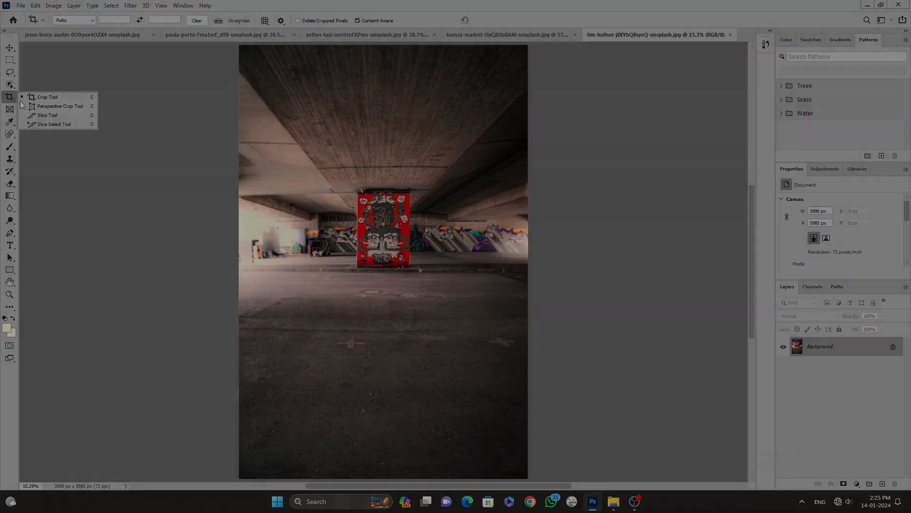